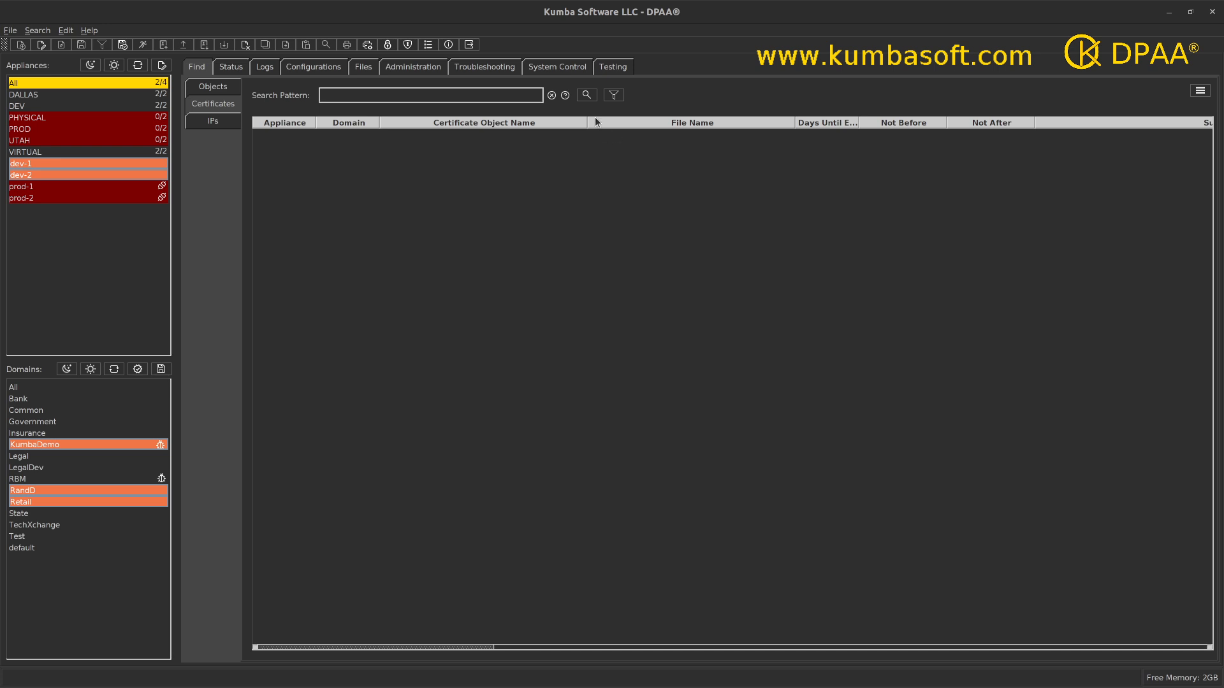
List all certificates for the selected appliances and domains, and save dev-1's DPAA_TWO off box into Development/AAA-Saved-Certs under the user's /media directory
{"action": "left_click", "coordinate": [585, 95]}
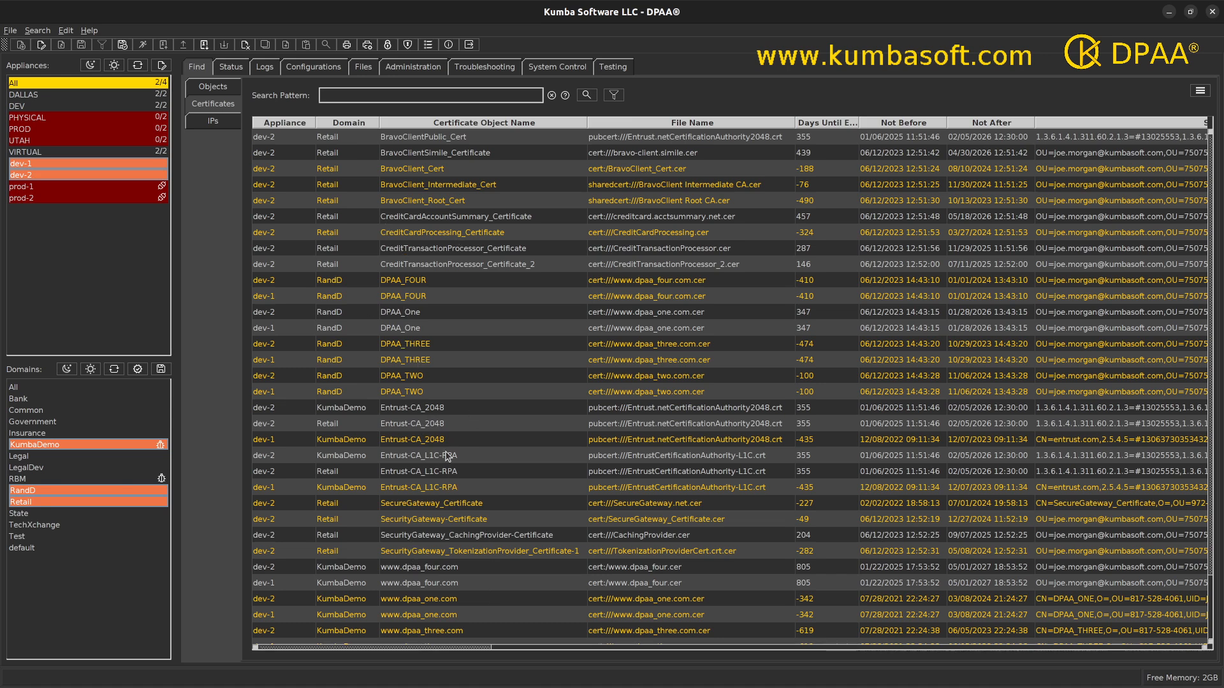
{"action": "left_click", "coordinate": [402, 393]}
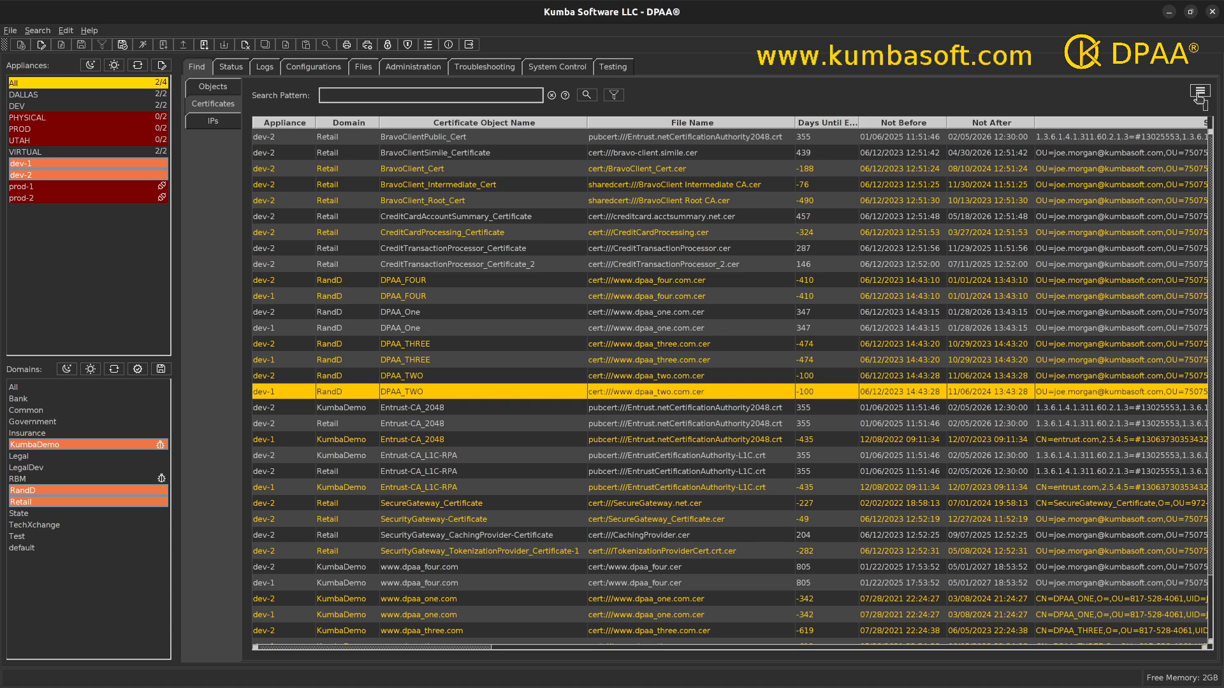
{"action": "right_click", "coordinate": [651, 394]}
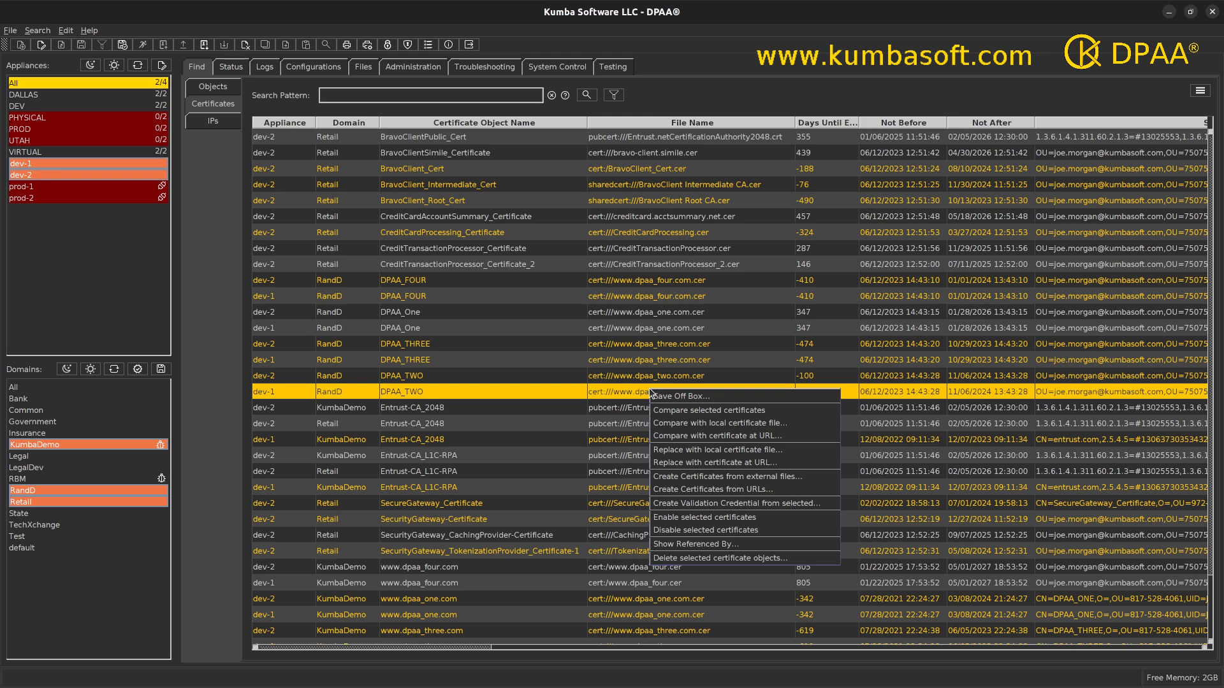
{"action": "left_click", "coordinate": [706, 396]}
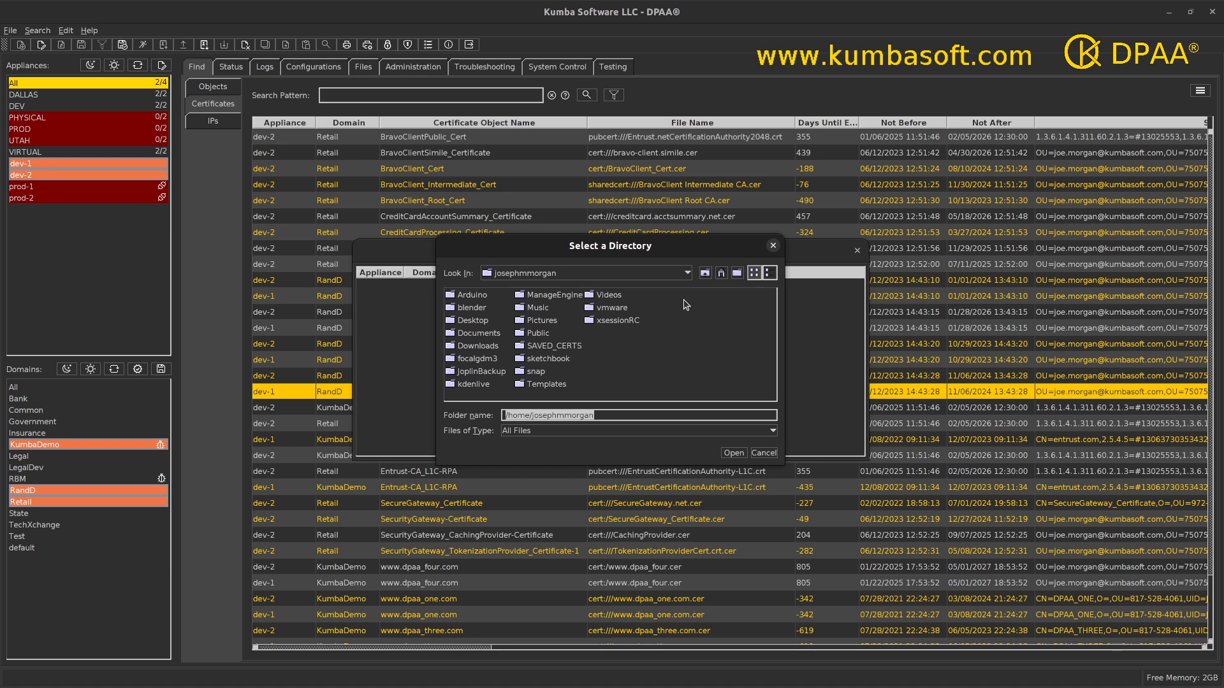
{"action": "left_click", "coordinate": [689, 274]}
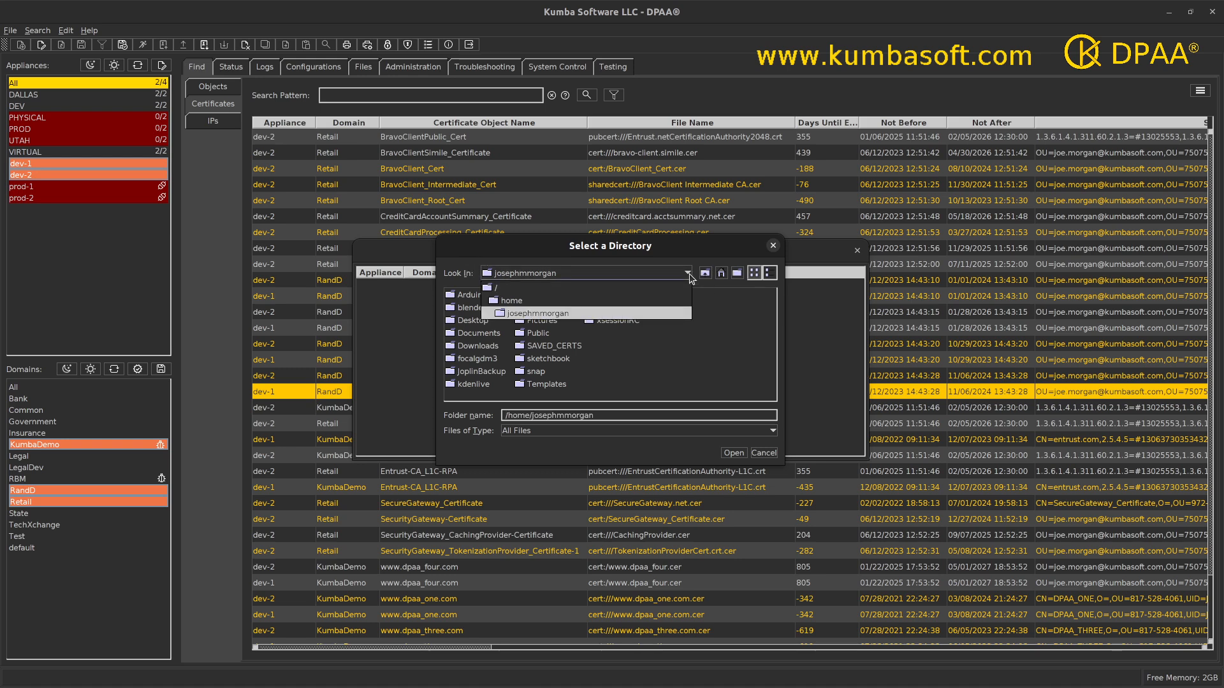
{"action": "left_click", "coordinate": [504, 290]}
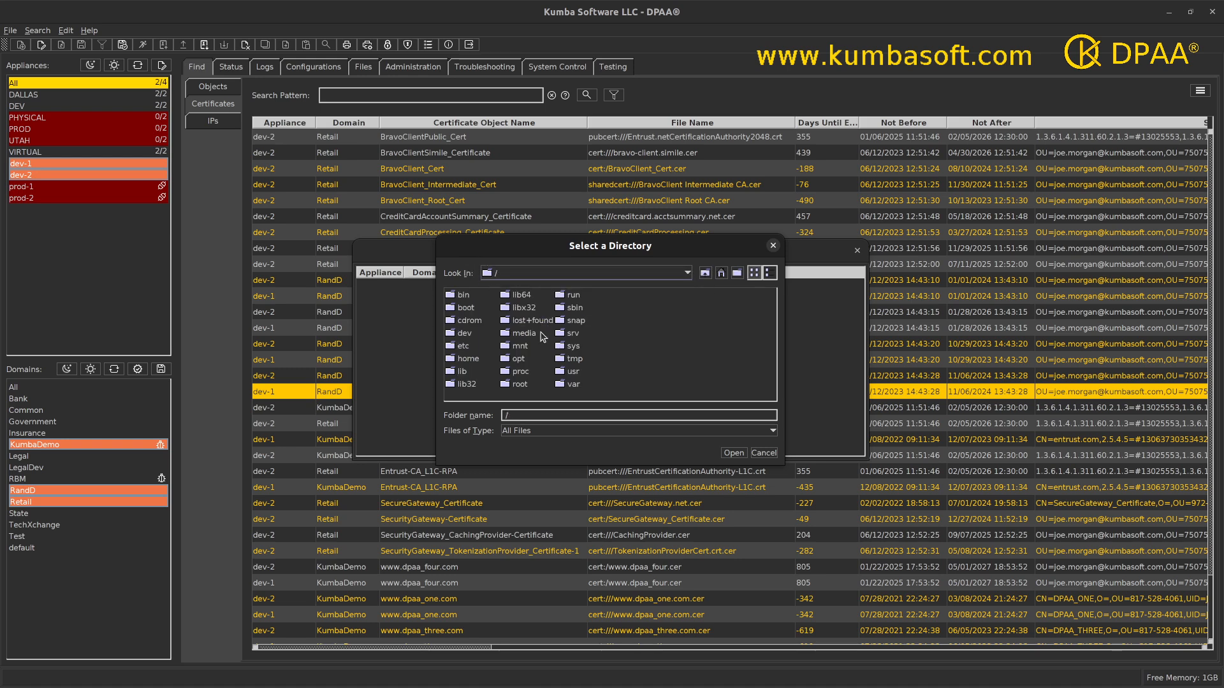
{"action": "double_click", "coordinate": [537, 336]}
{"action": "double_click", "coordinate": [498, 297]}
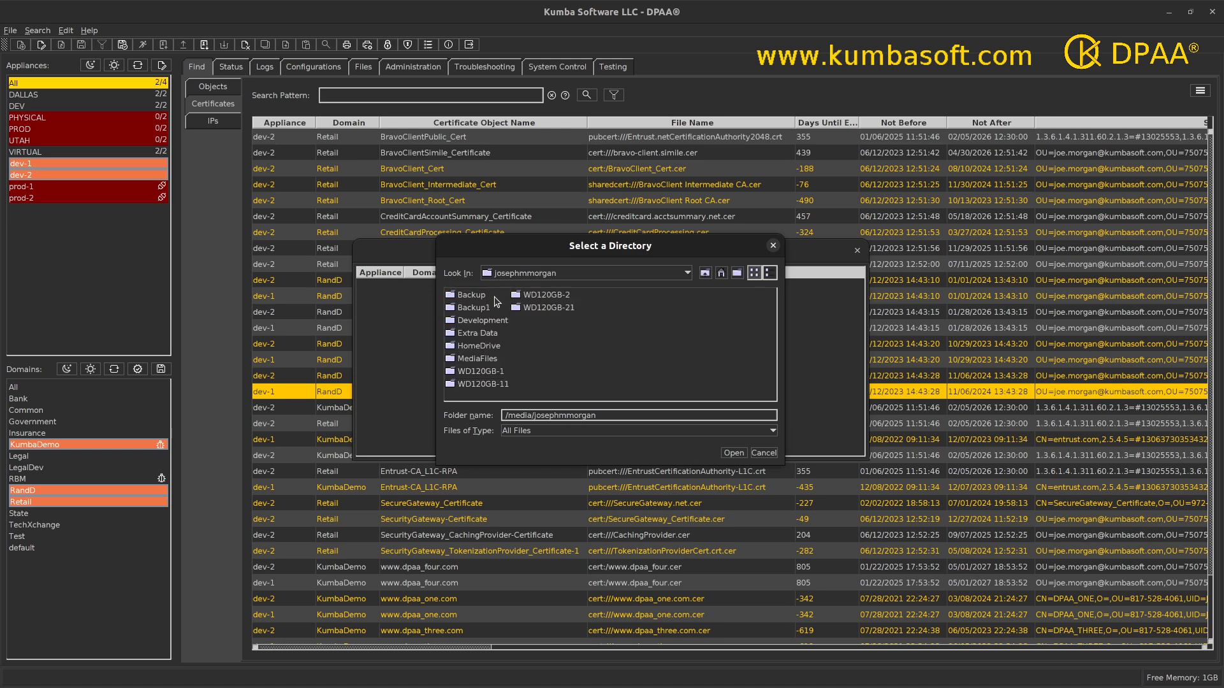
{"action": "double_click", "coordinate": [488, 322]}
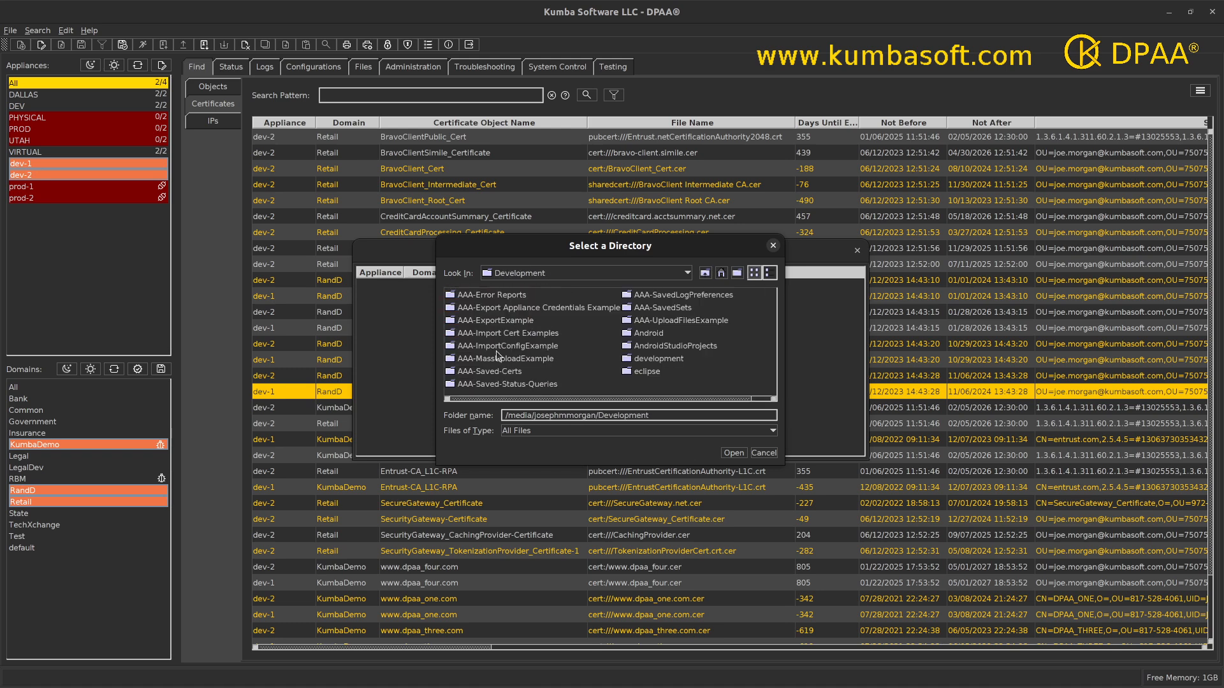
{"action": "double_click", "coordinate": [493, 375]}
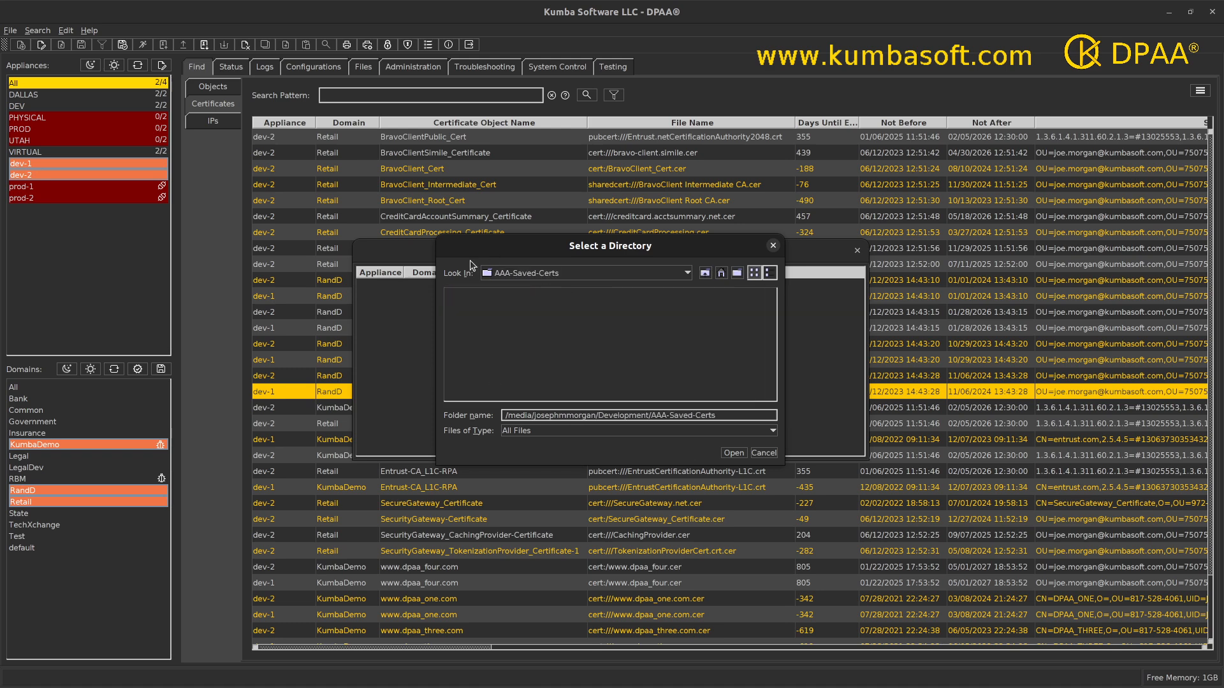
{"action": "left_click", "coordinate": [740, 456]}
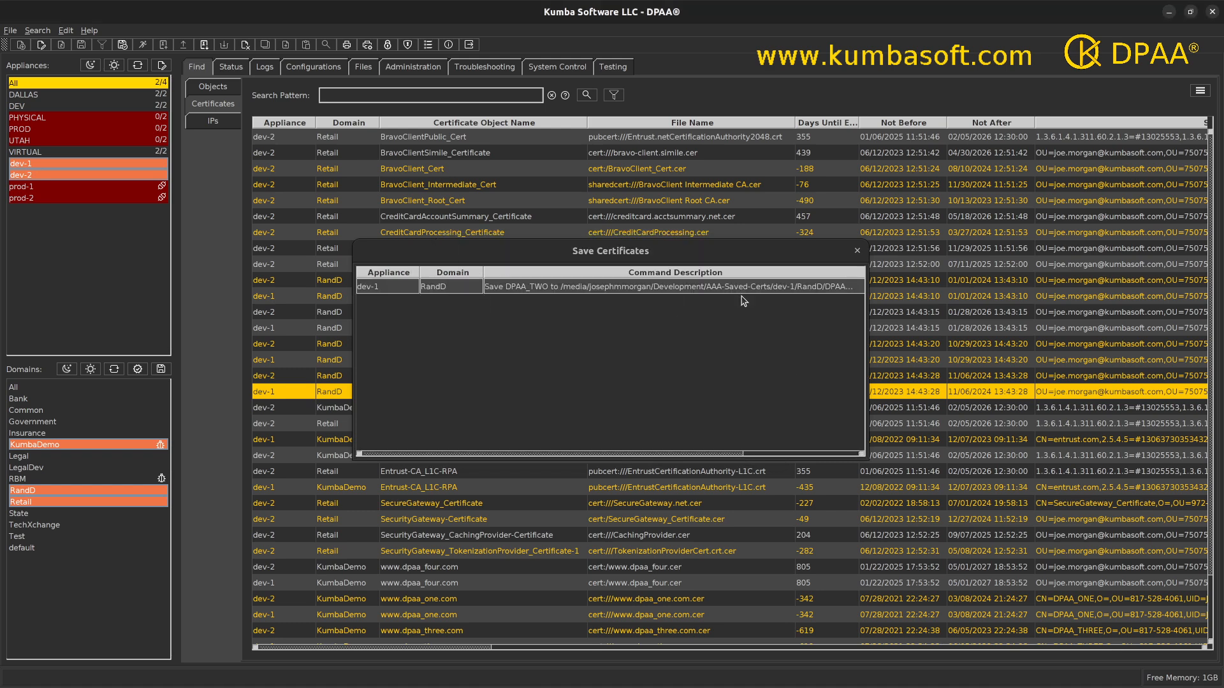
{"action": "left_click", "coordinate": [857, 252]}
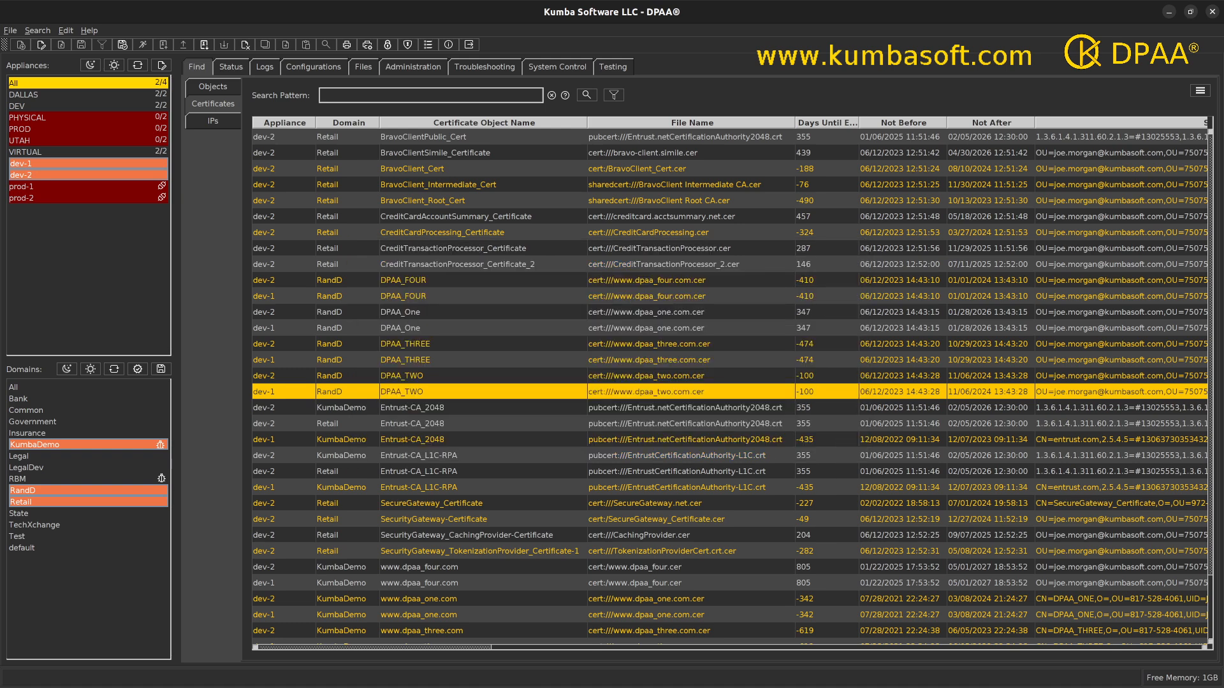
Switch to the file manager and browse from AAA-Saved-Certs through dev-1 to the RandD folder
{"action": "left_click_drag", "start_coordinate": [501, 351], "coordinate": [624, 144]}
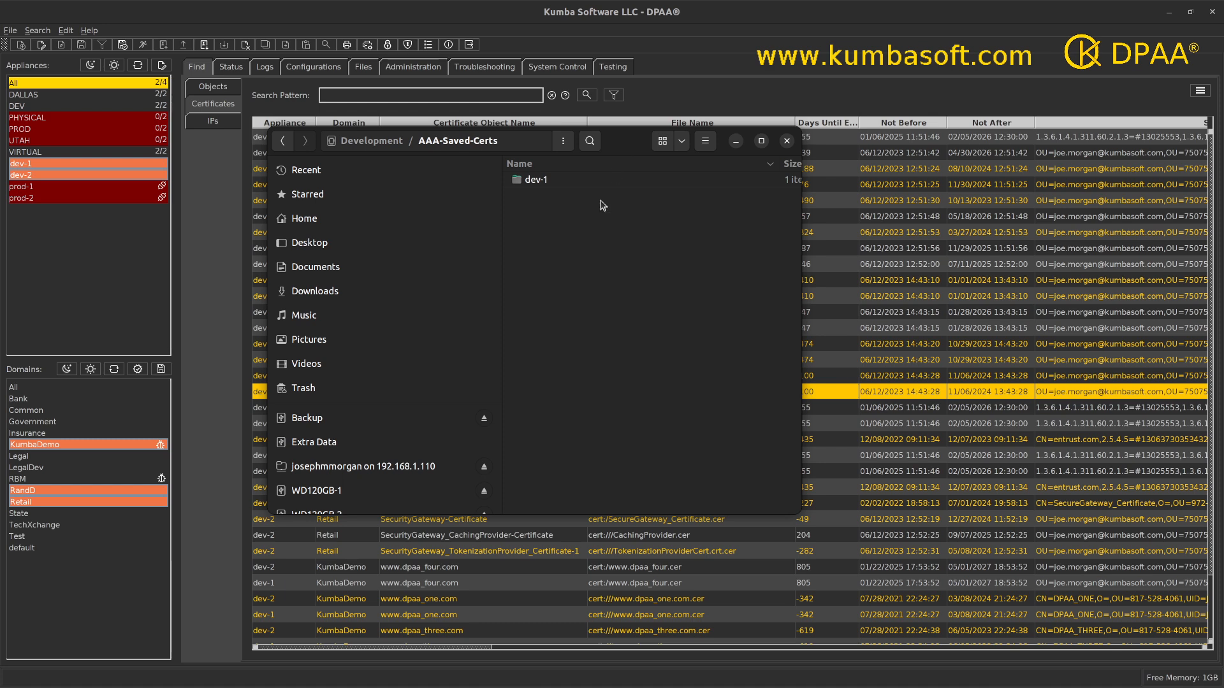
{"action": "left_click_drag", "start_coordinate": [649, 141], "coordinate": [892, 158]}
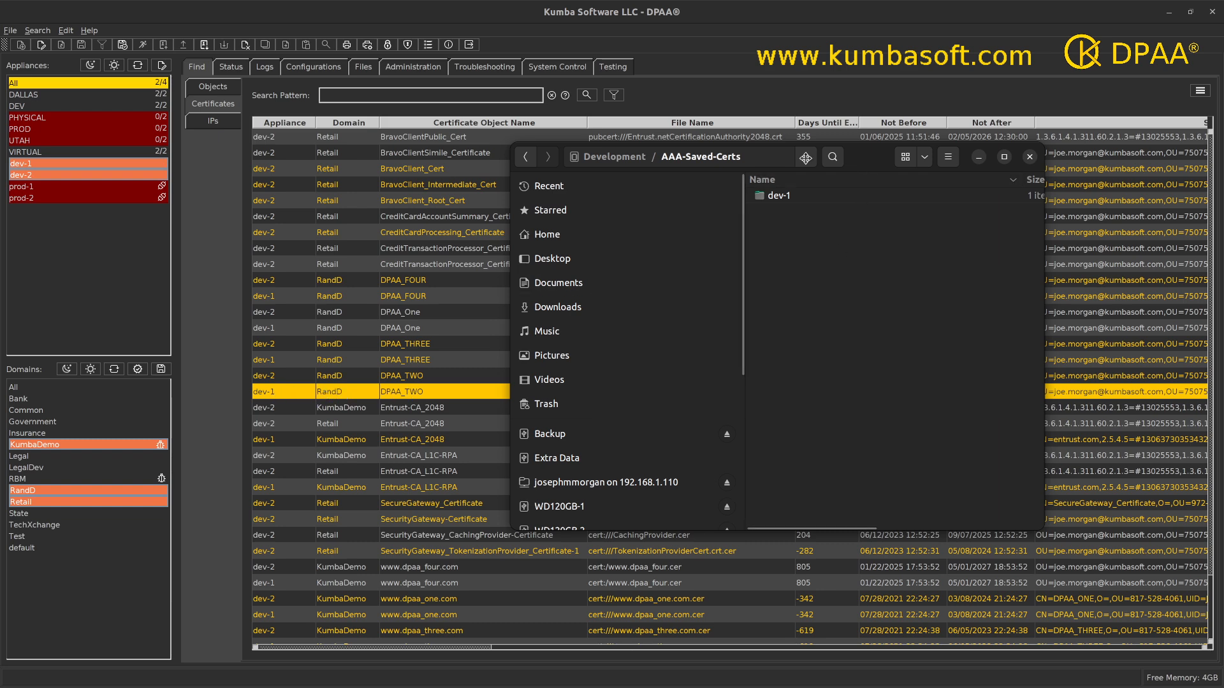
{"action": "left_click_drag", "start_coordinate": [834, 157], "coordinate": [649, 161]}
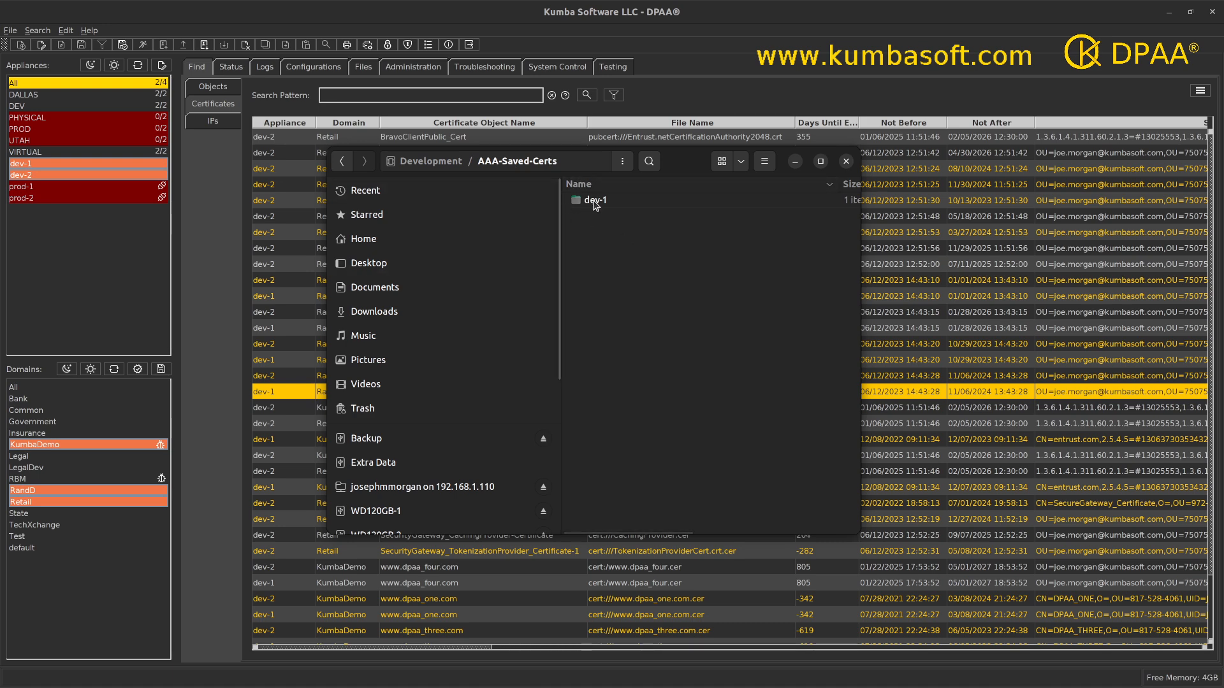
{"action": "double_click", "coordinate": [592, 201]}
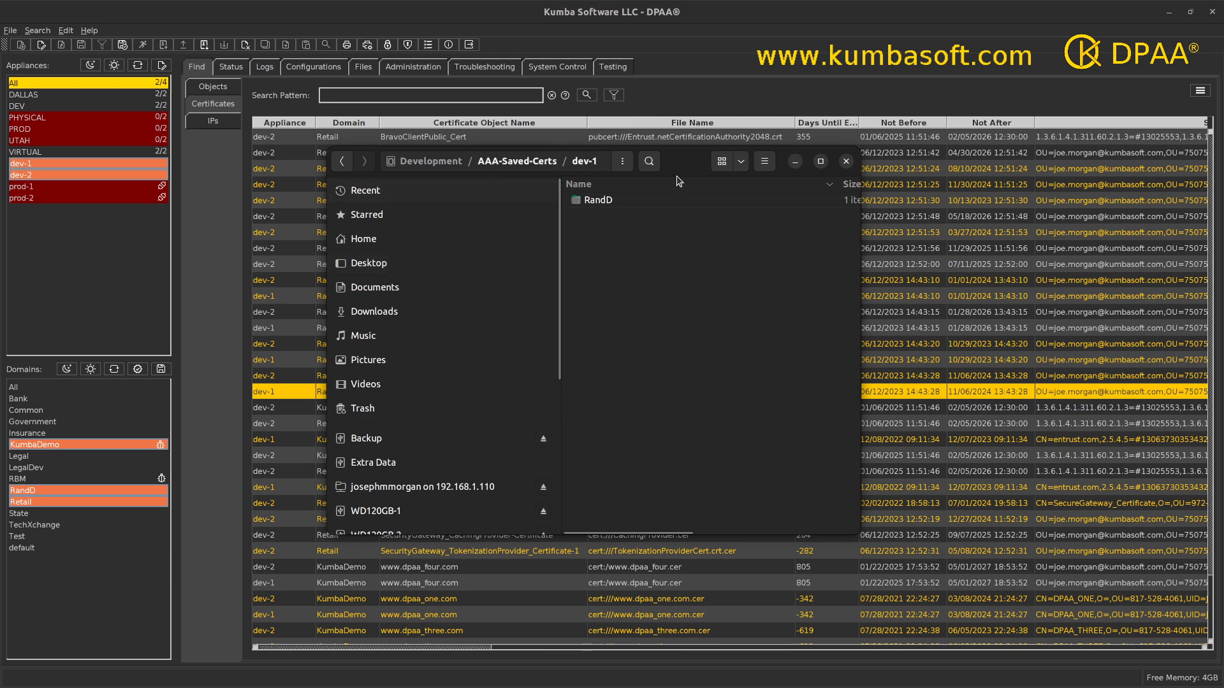
{"action": "left_click_drag", "start_coordinate": [682, 165], "coordinate": [729, 169]}
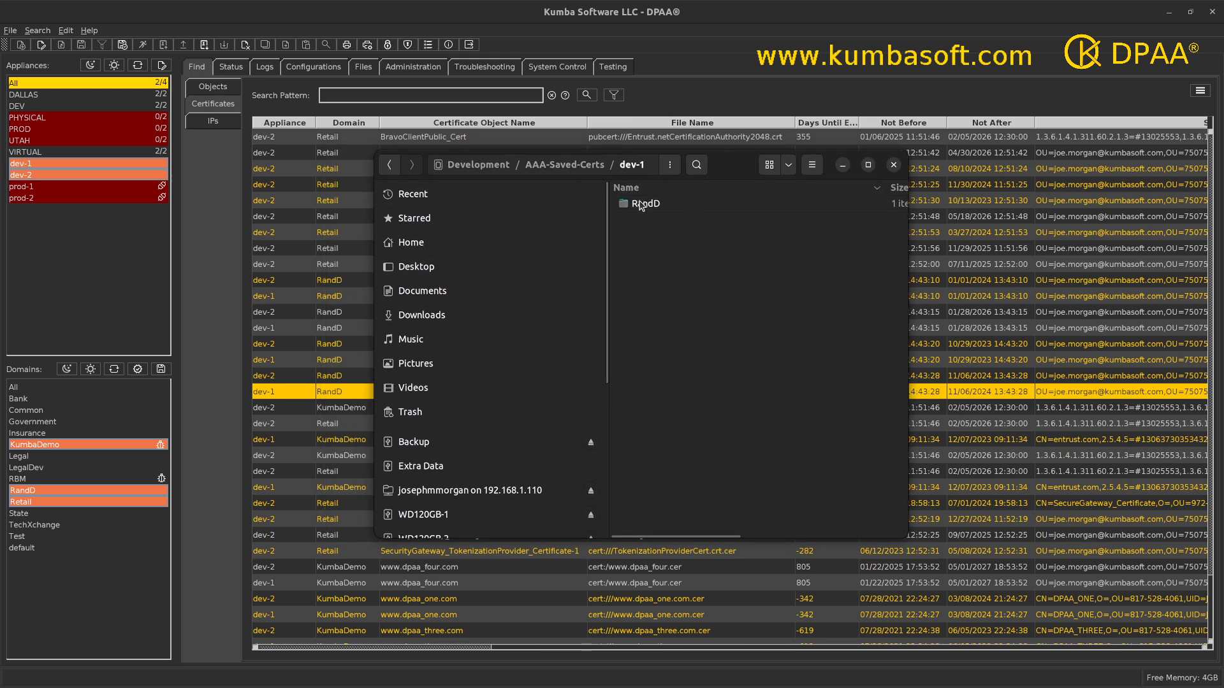
{"action": "double_click", "coordinate": [646, 203]}
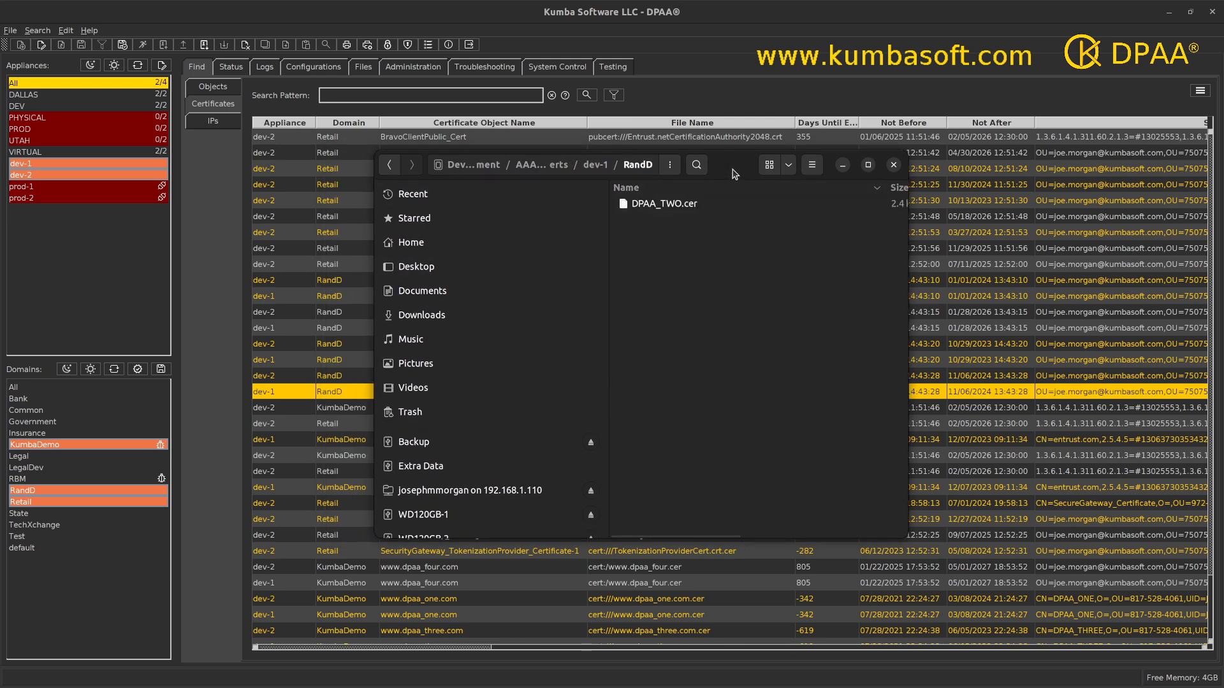
{"action": "left_click_drag", "start_coordinate": [727, 169], "coordinate": [804, 177]}
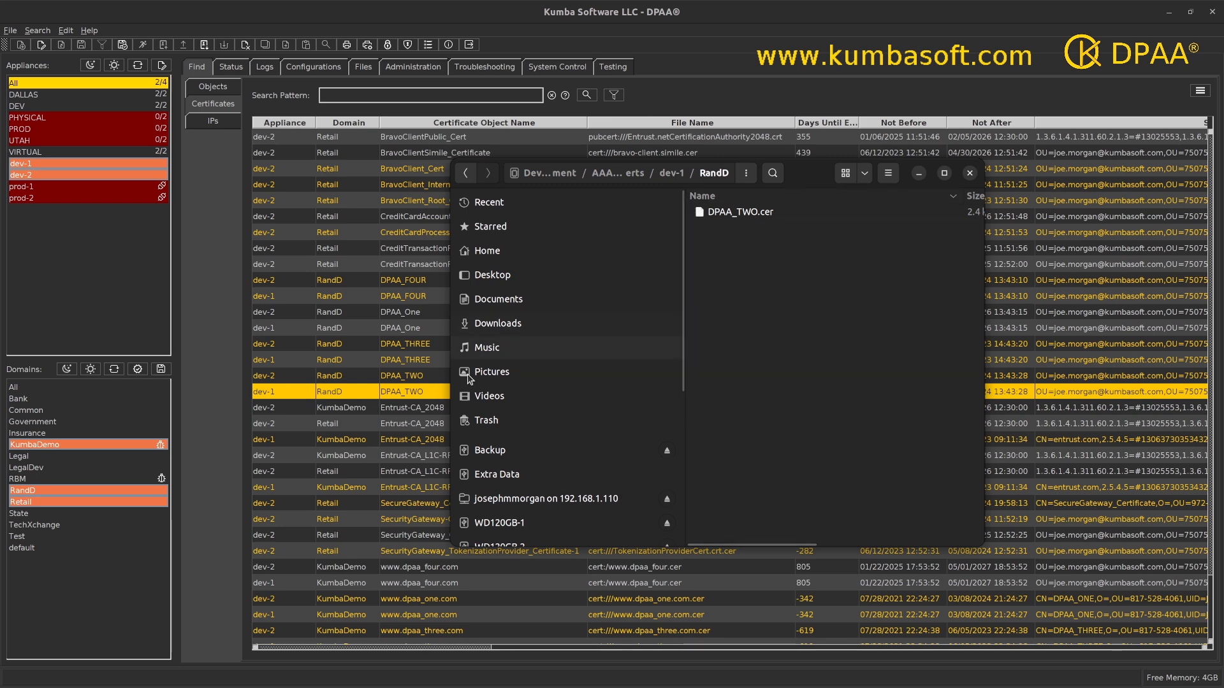
Examine the expanded details of the saved DPAA_TWO.cer, and return to the AAA-Saved-Certs folder before going back to DPAA
{"action": "left_click", "coordinate": [744, 215]}
{"action": "double_click", "coordinate": [744, 214]}
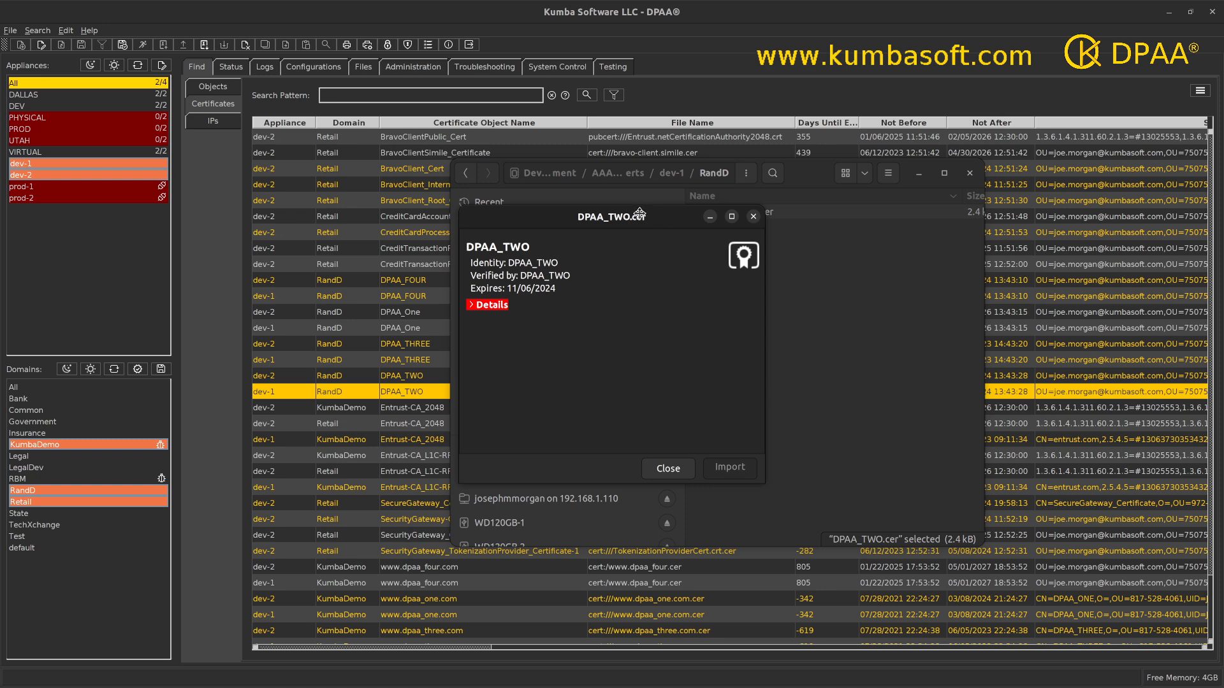
{"action": "left_click_drag", "start_coordinate": [659, 220], "coordinate": [593, 183]}
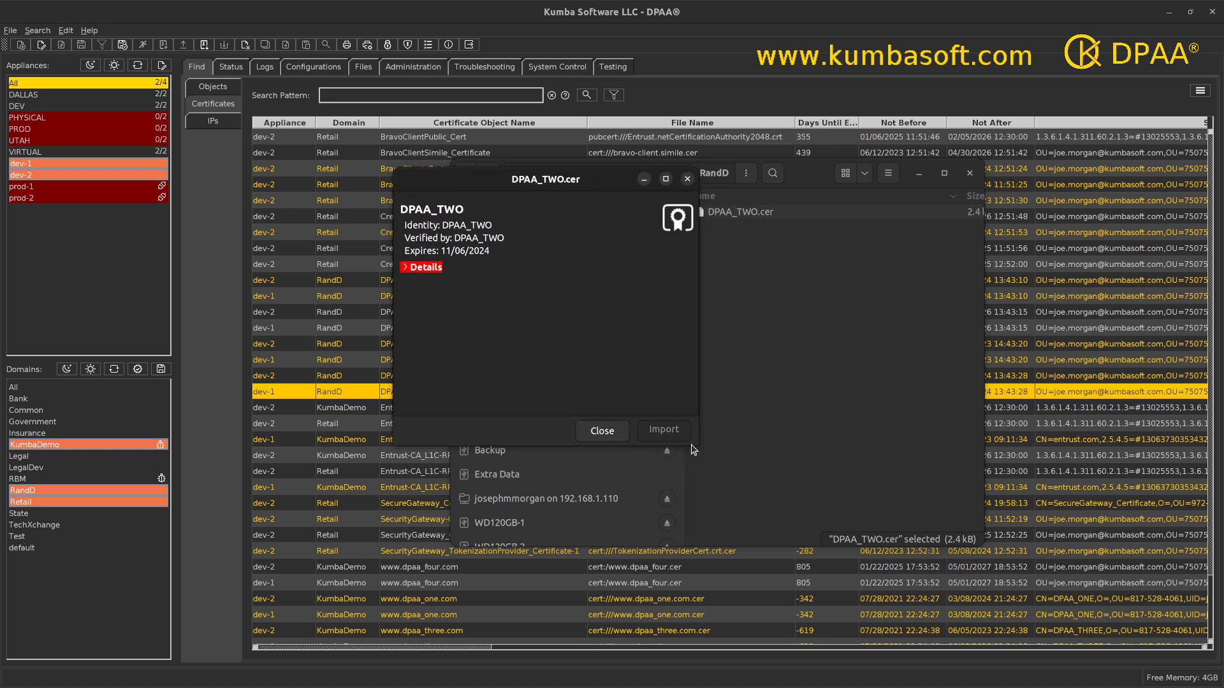
{"action": "left_click", "coordinate": [404, 267]}
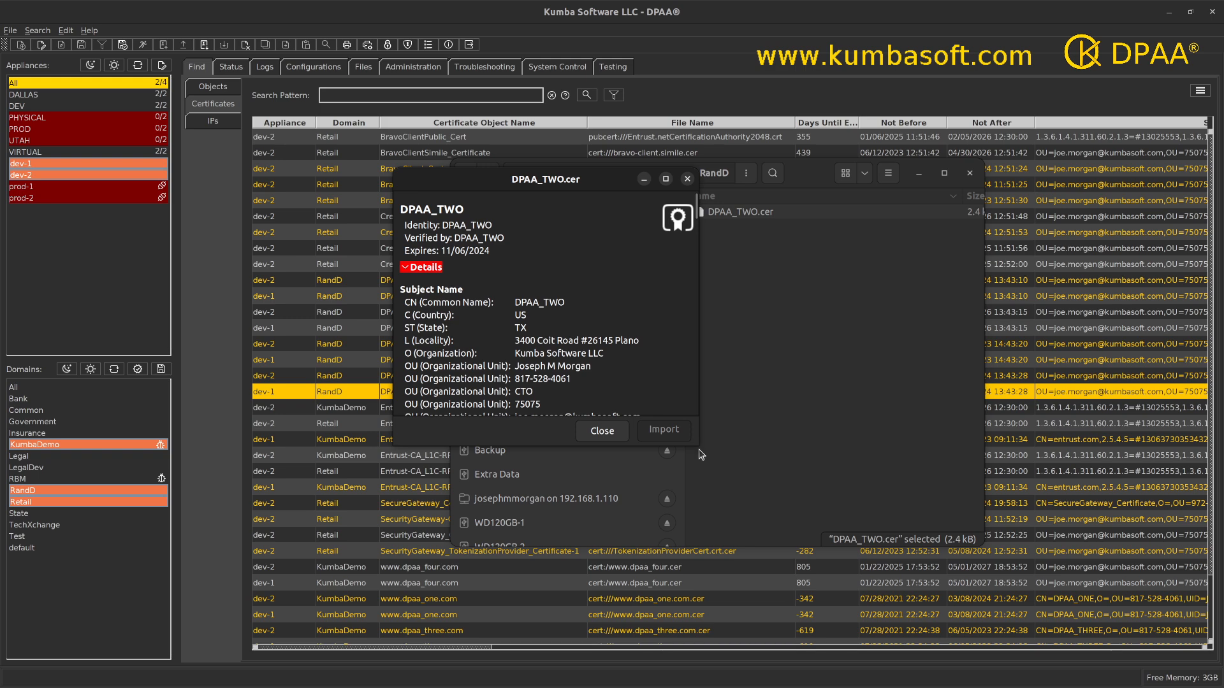
{"action": "left_click_drag", "start_coordinate": [699, 444], "coordinate": [804, 600]}
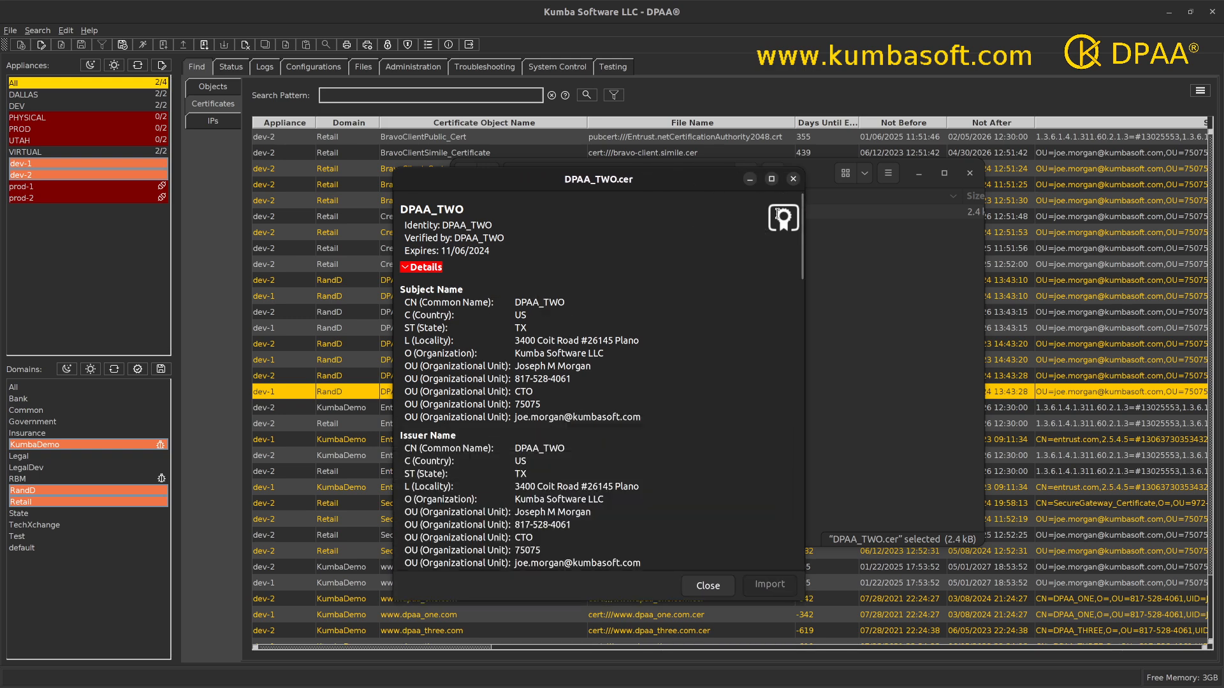
{"action": "left_click", "coordinate": [793, 178]}
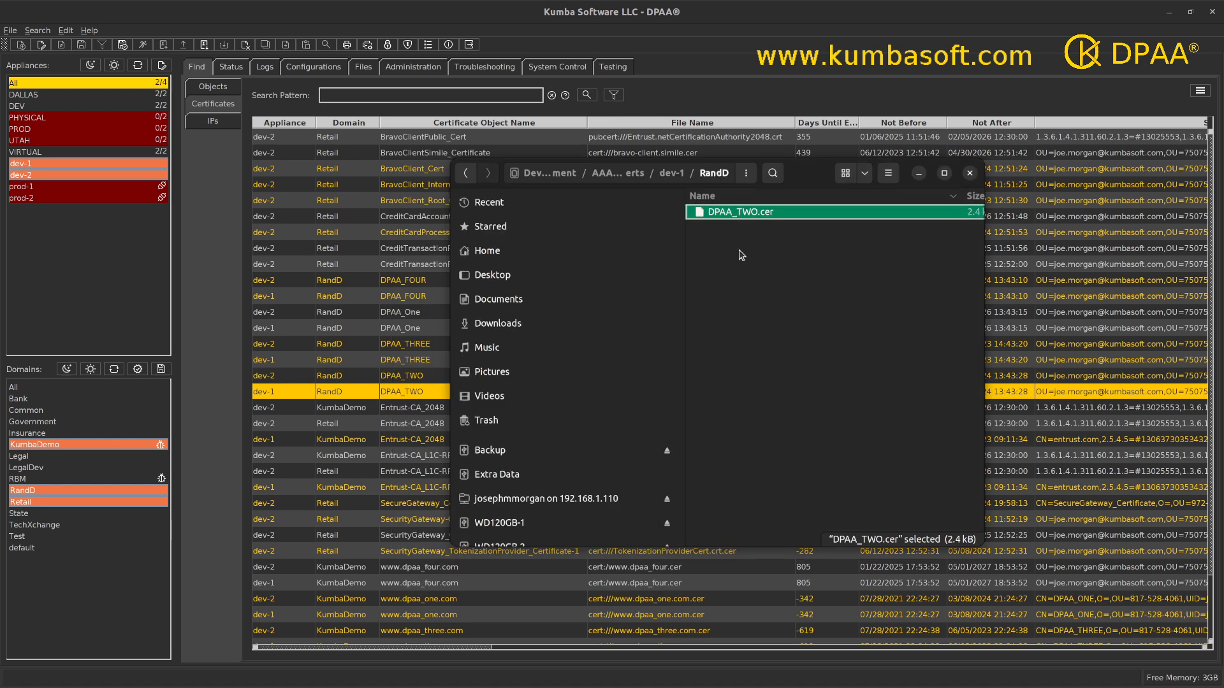
{"action": "left_click", "coordinate": [620, 173]}
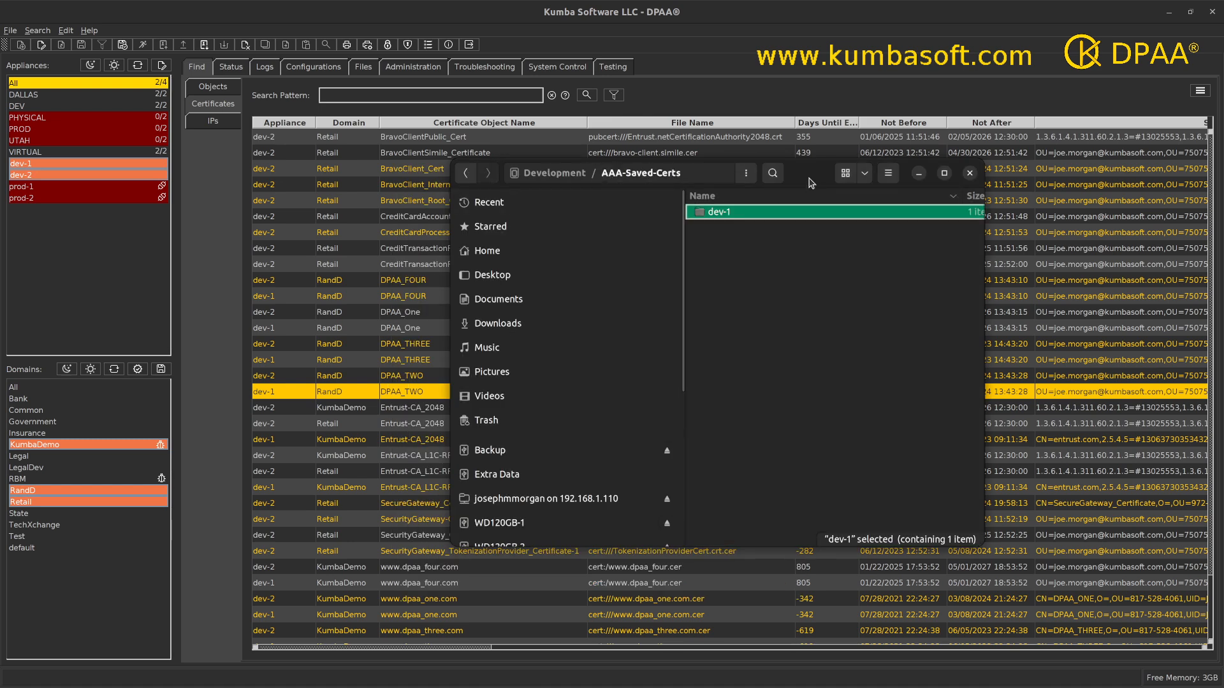
{"action": "left_click_drag", "start_coordinate": [812, 183], "coordinate": [554, 687]}
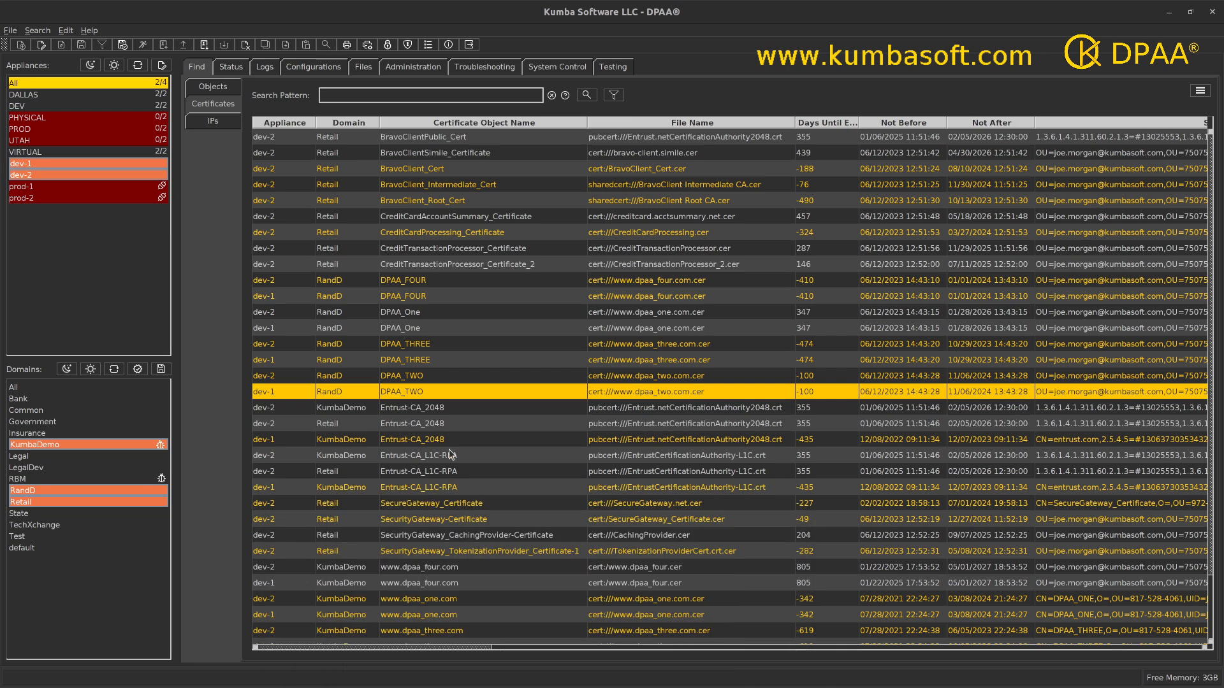
Save the DPAA_One certificates from both dev-2 and dev-1 off box into Development/AAA-Saved-Certs under the user's /media directory
{"action": "left_click", "coordinate": [416, 320]}
{"action": "left_click", "coordinate": [415, 329], "text": "shift"}
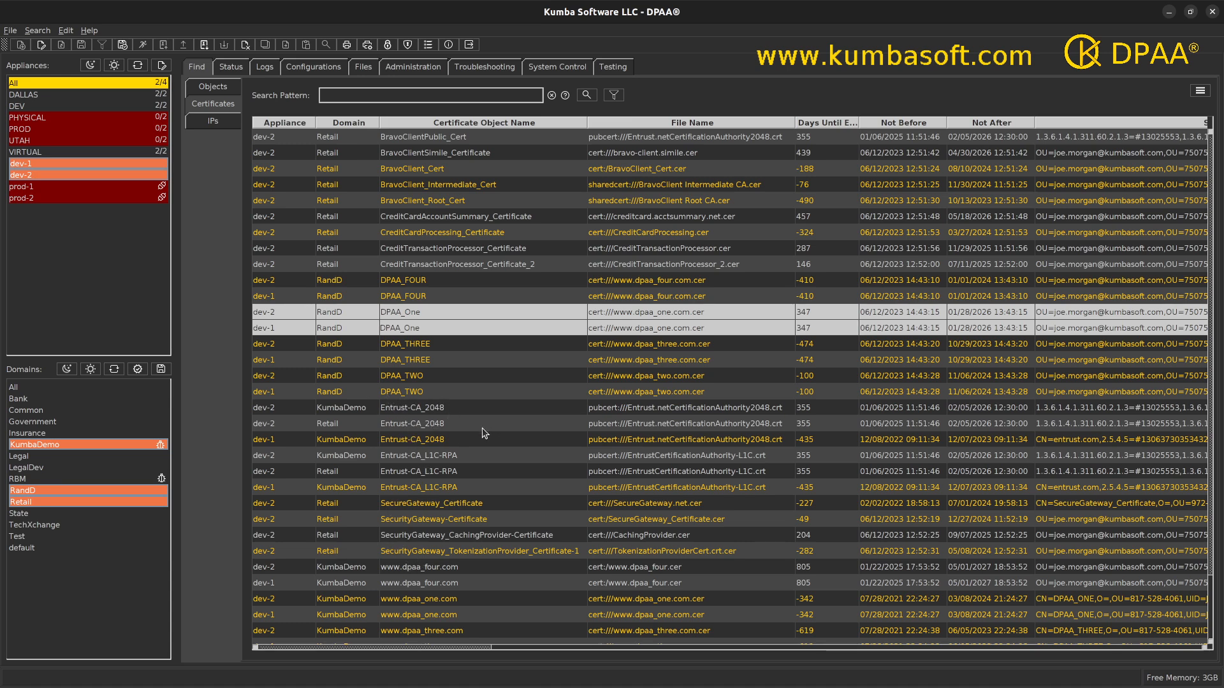
{"action": "right_click", "coordinate": [407, 317]}
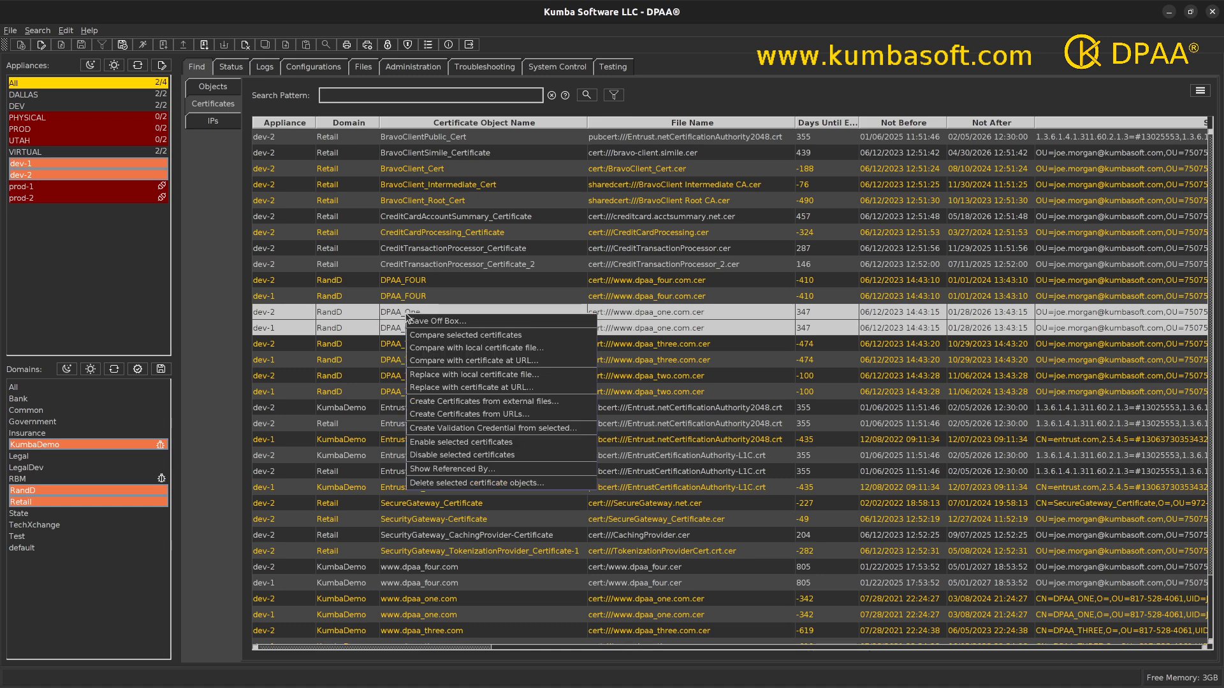
{"action": "left_click", "coordinate": [422, 322]}
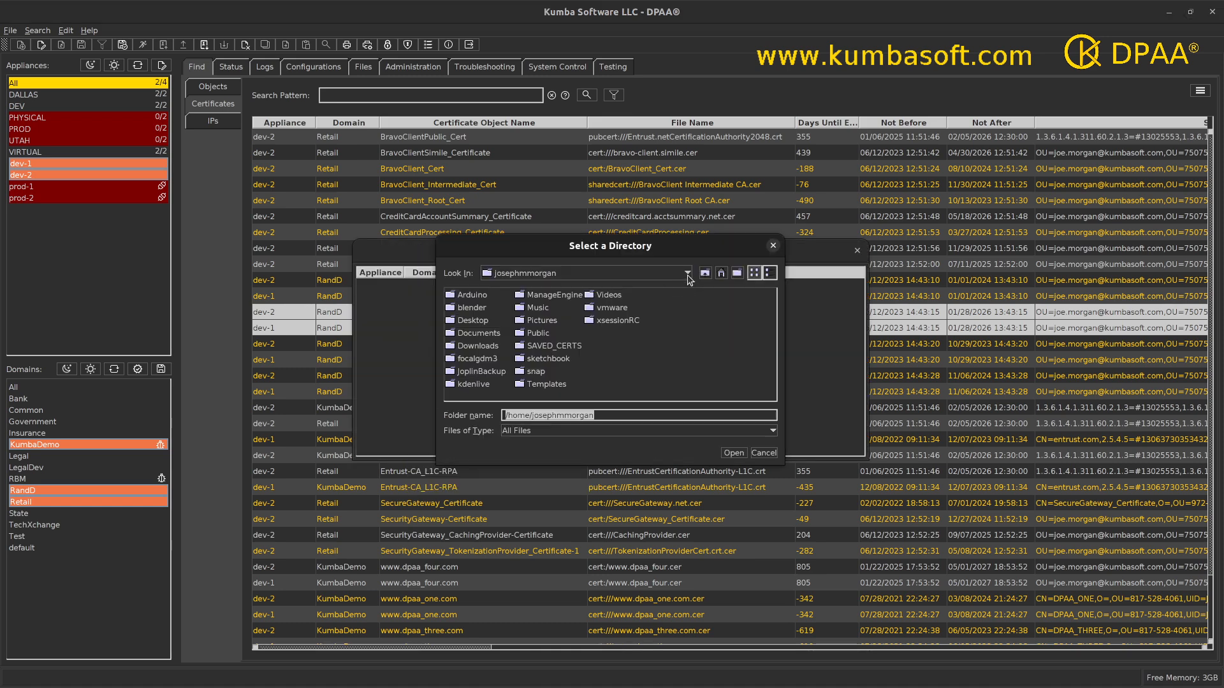
{"action": "left_click", "coordinate": [688, 280]}
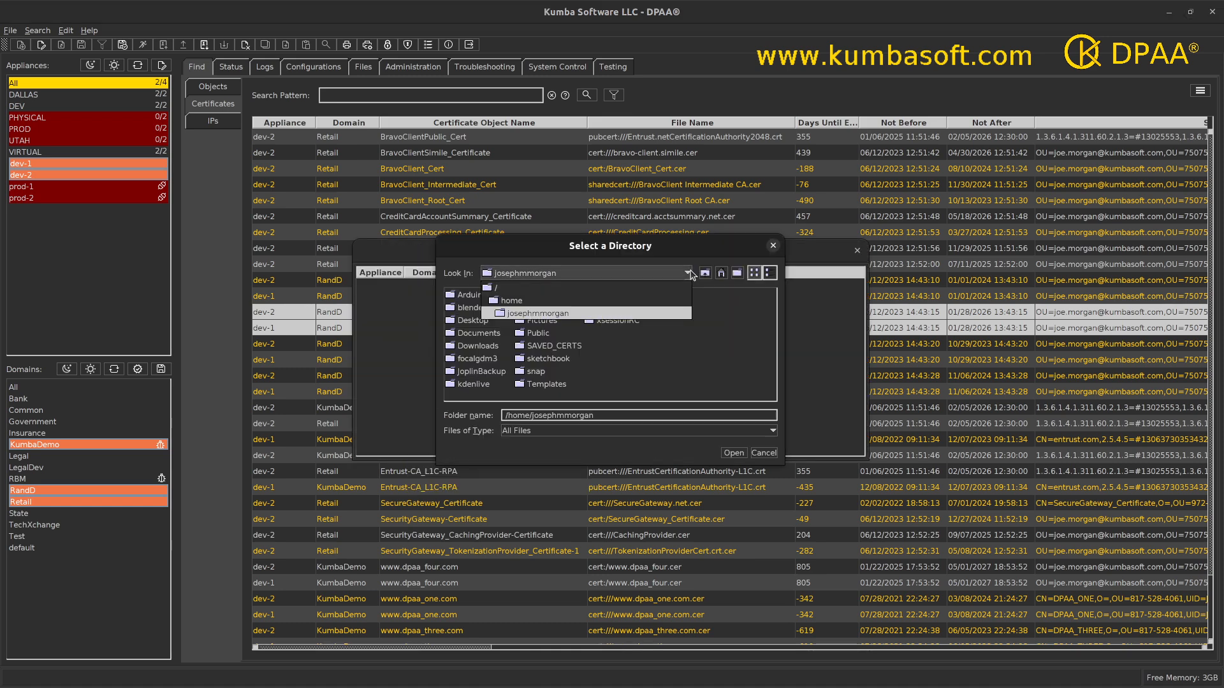
{"action": "left_click", "coordinate": [514, 290]}
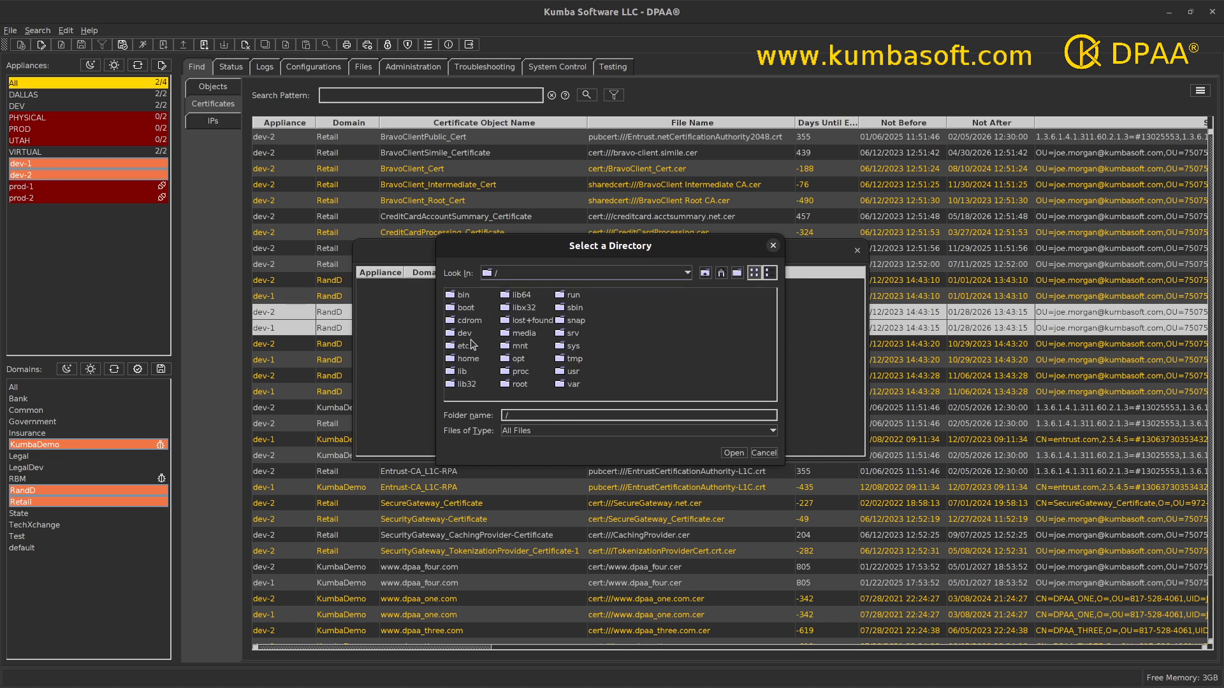
{"action": "double_click", "coordinate": [524, 335]}
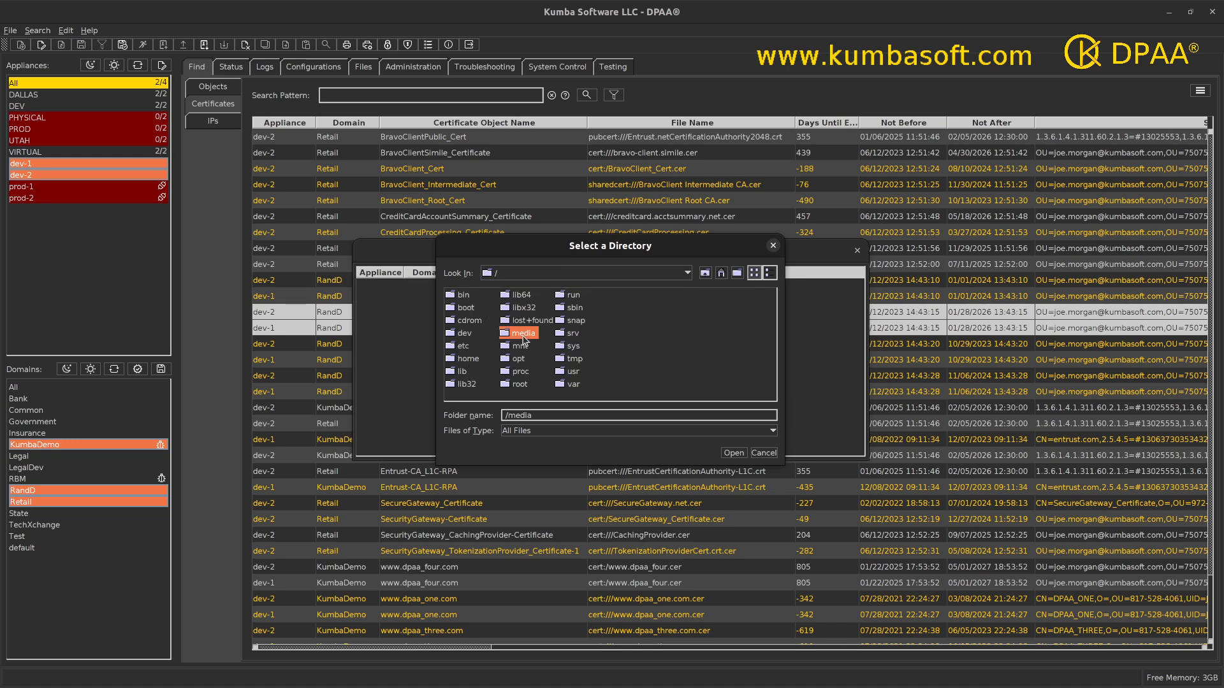
{"action": "double_click", "coordinate": [468, 295]}
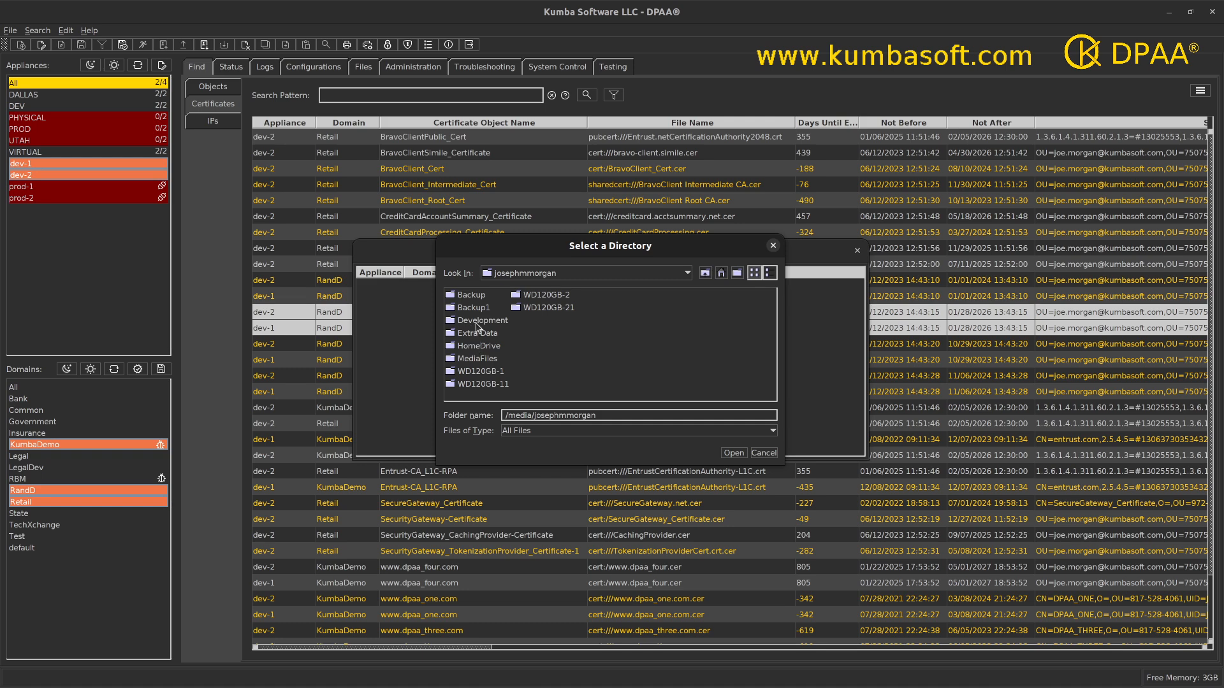
{"action": "double_click", "coordinate": [478, 321]}
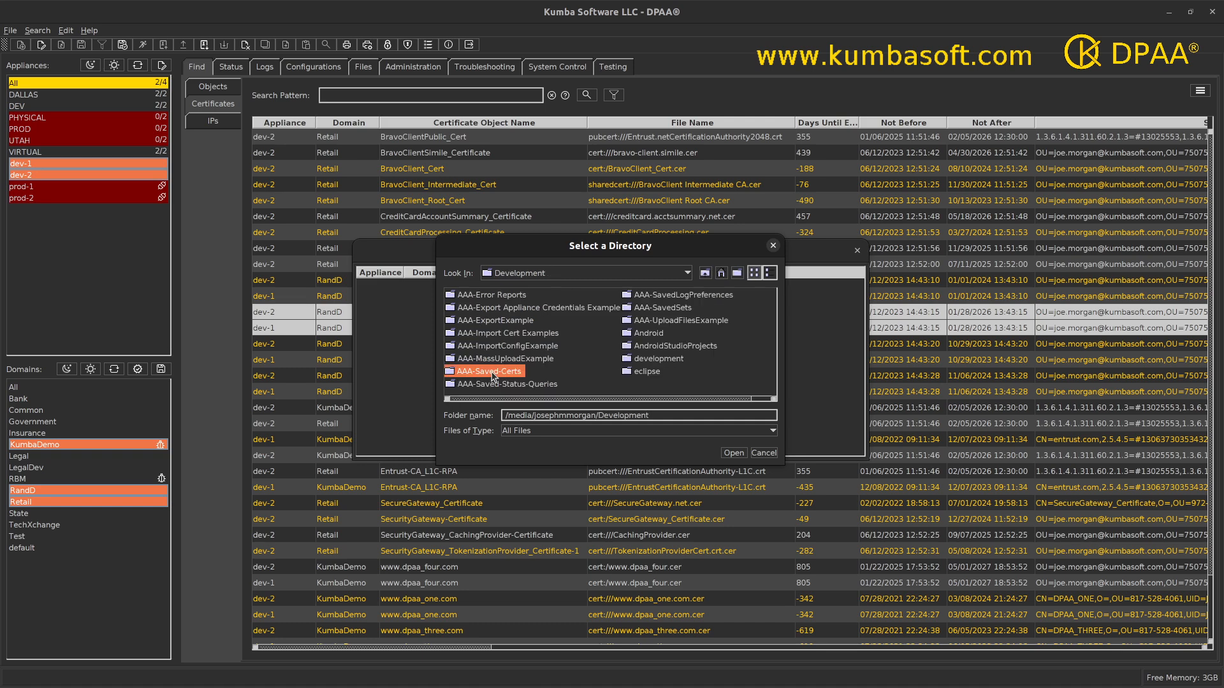
{"action": "double_click", "coordinate": [493, 371]}
{"action": "left_click", "coordinate": [733, 454]}
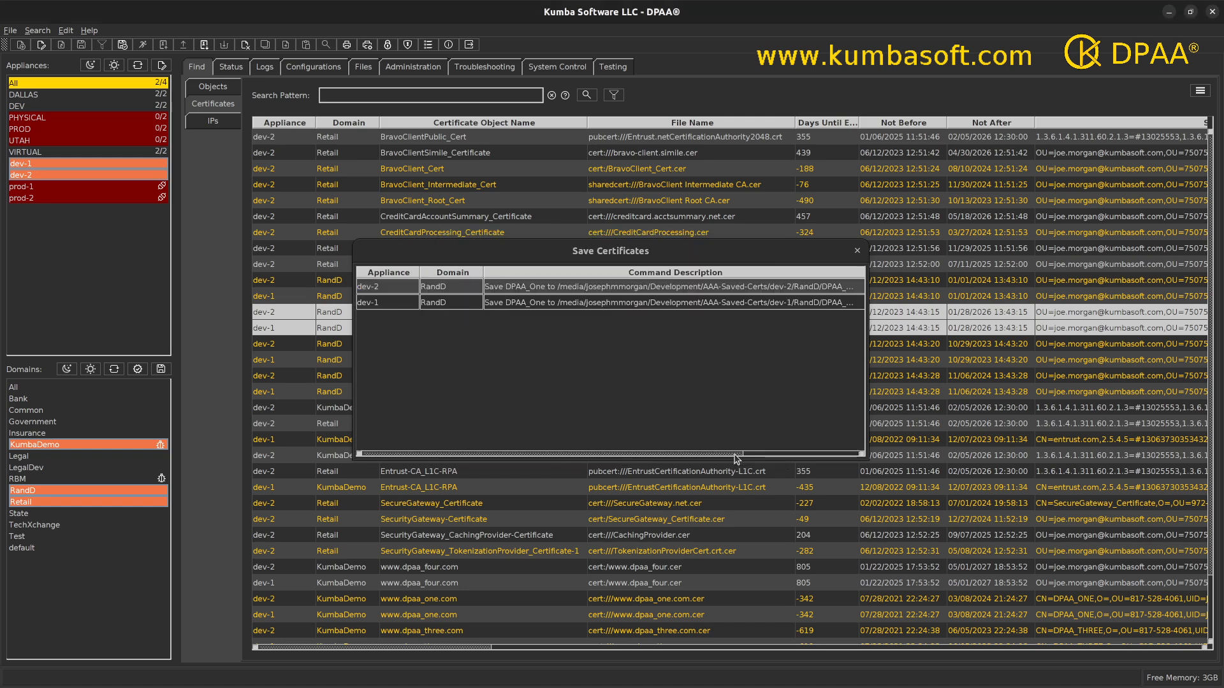
{"action": "left_click", "coordinate": [857, 252]}
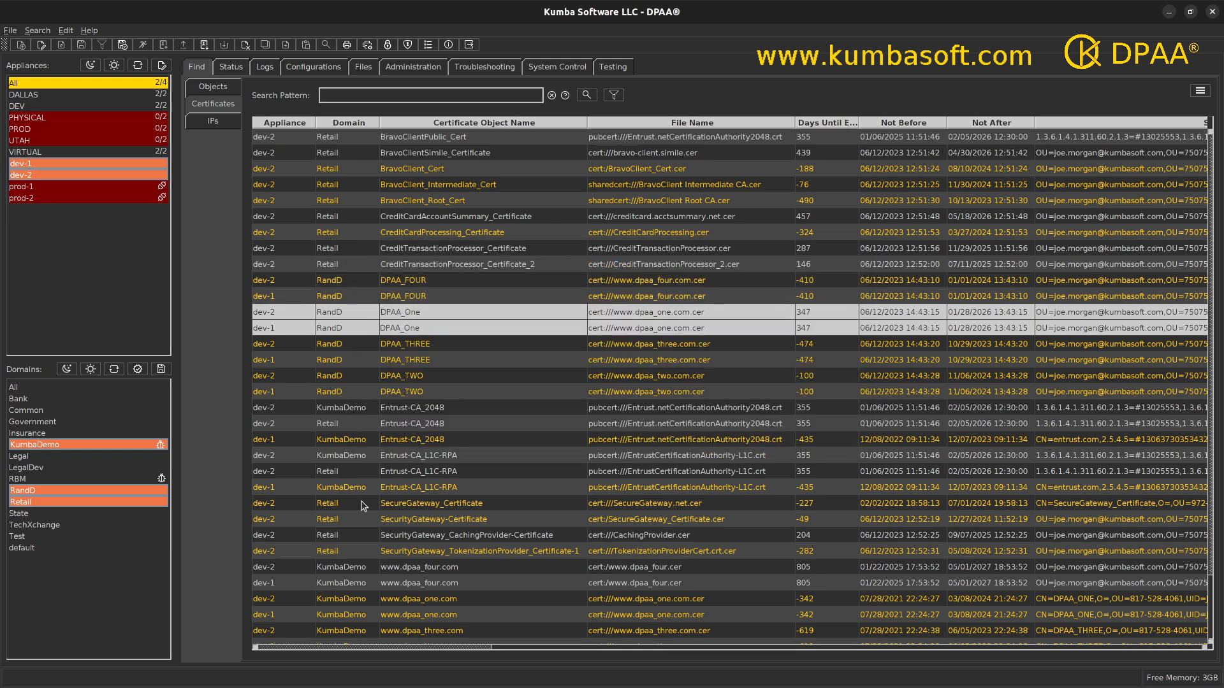
Switch to the file manager, widen its window, and examine the certificates saved in dev-1's RandD folder under AAA-Saved-Certs
{"action": "left_click_drag", "start_coordinate": [2, 637], "coordinate": [523, 153]}
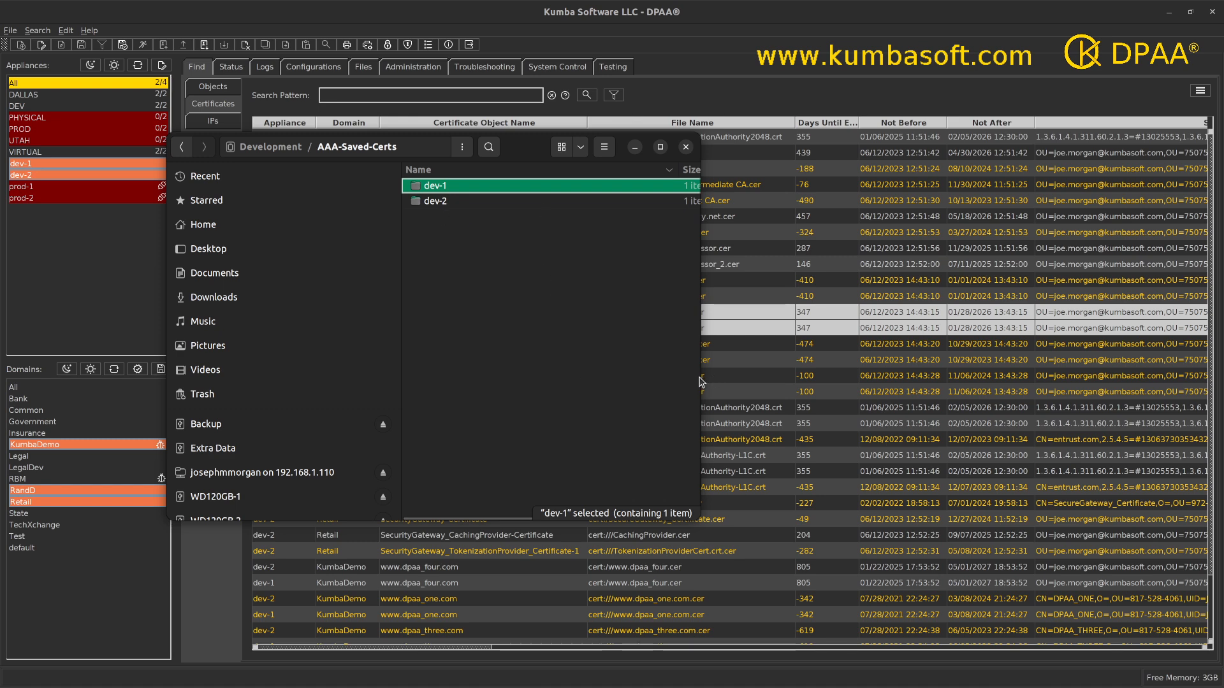
{"action": "left_click_drag", "start_coordinate": [699, 382], "coordinate": [834, 376]}
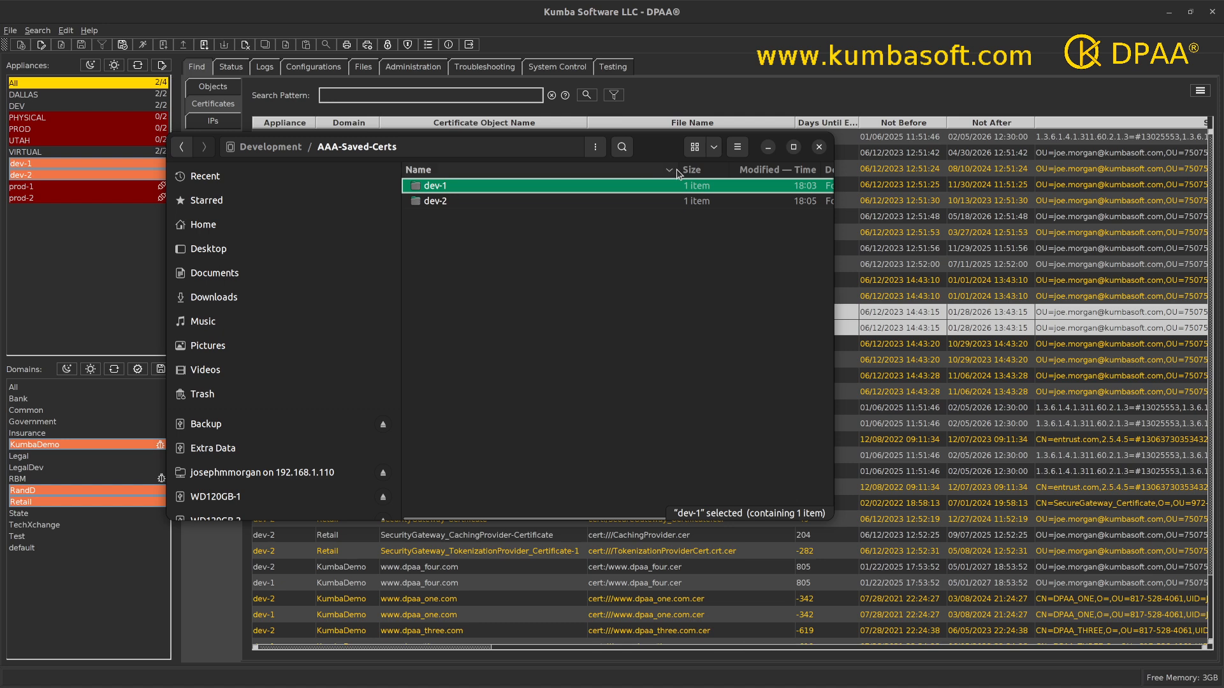
{"action": "double_click", "coordinate": [438, 190]}
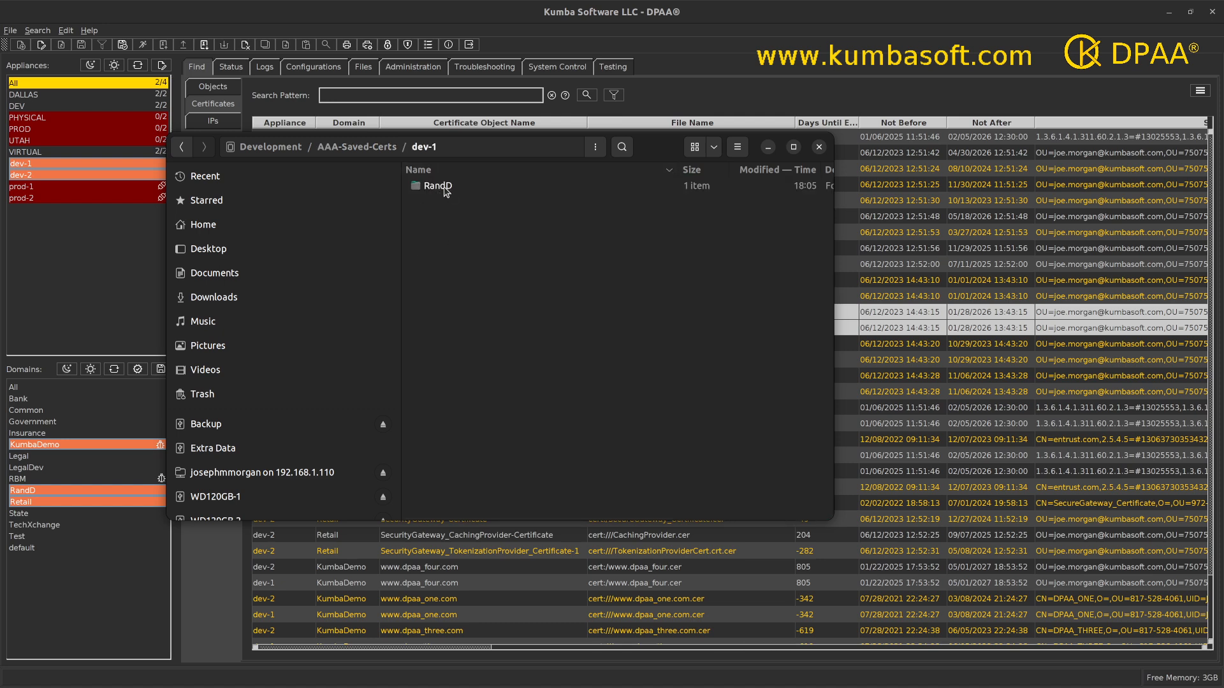
{"action": "double_click", "coordinate": [438, 187]}
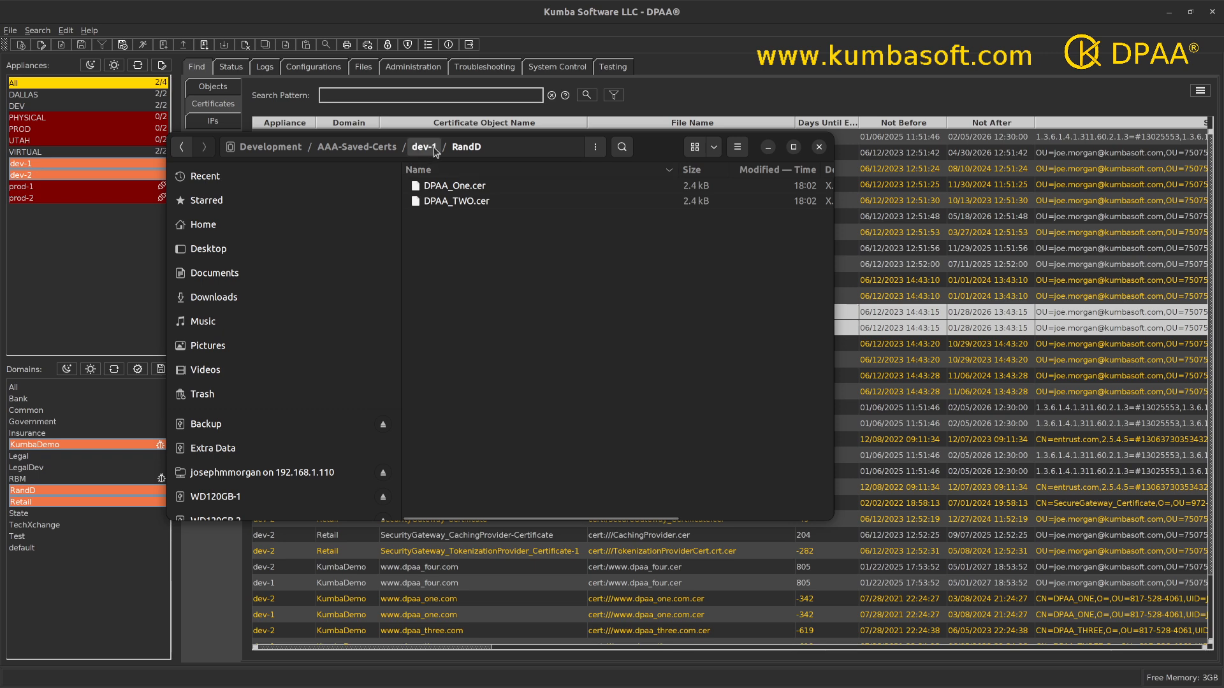
Go back to AAA-Saved-Certs, examine the certificate saved in dev-2's RandD folder, and close the file manager
{"action": "left_click", "coordinate": [370, 147]}
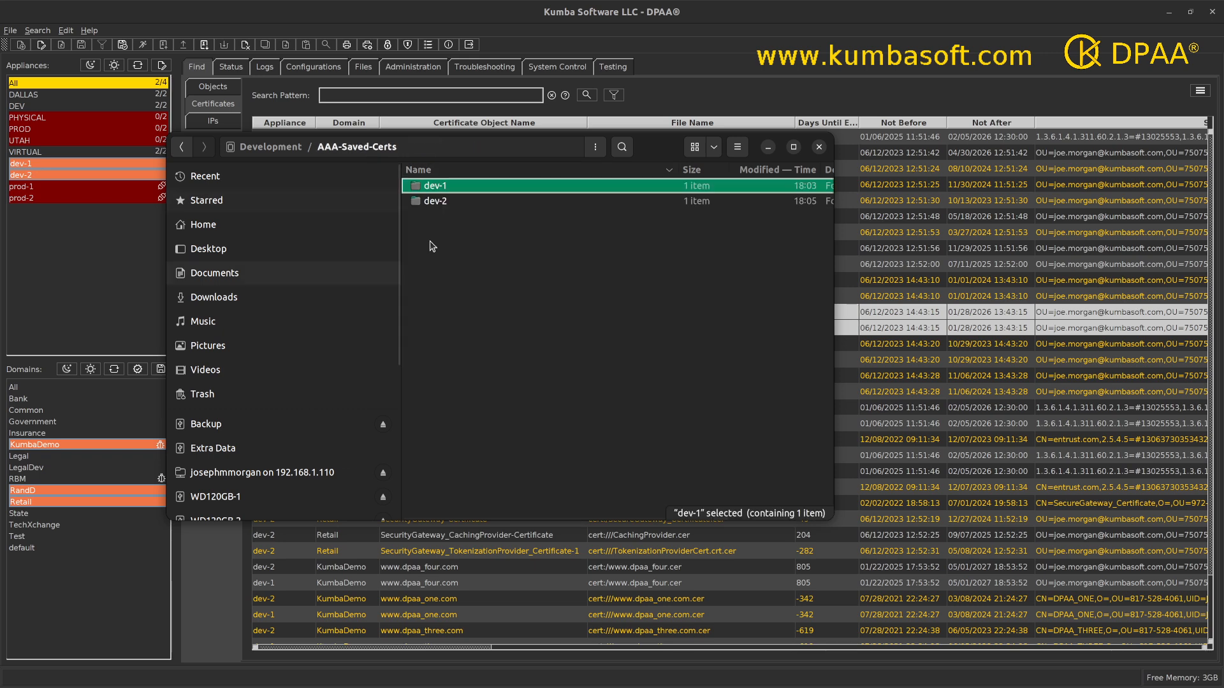
{"action": "double_click", "coordinate": [438, 203]}
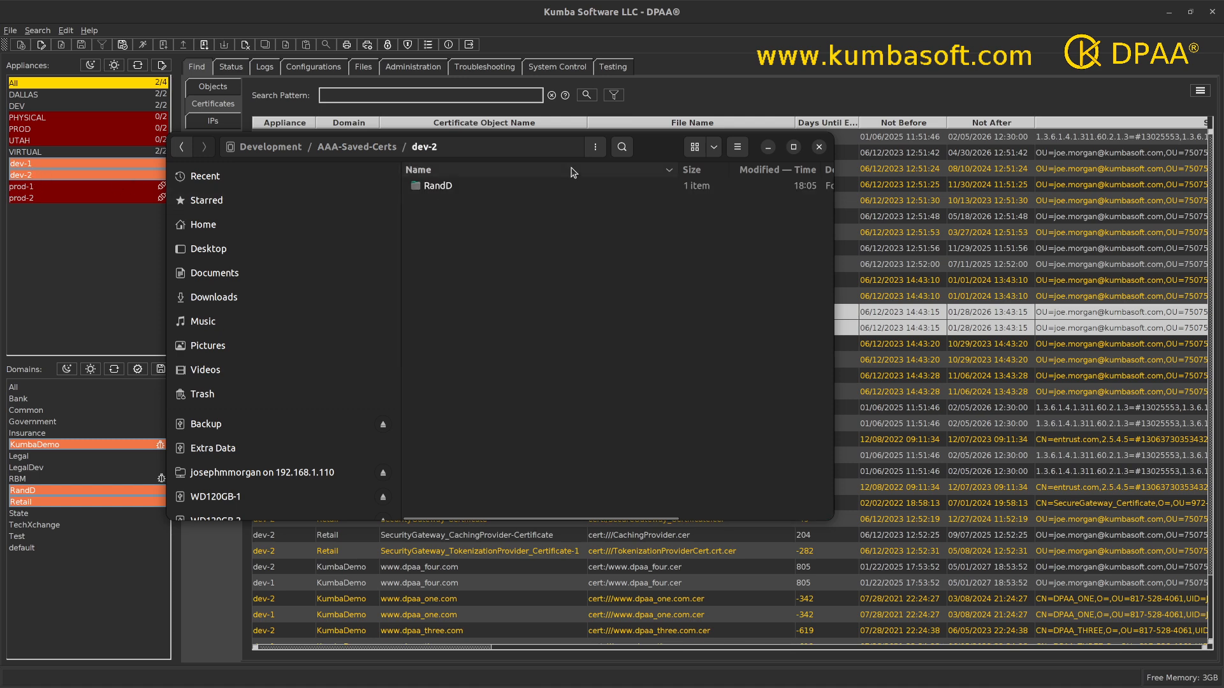
{"action": "left_click_drag", "start_coordinate": [654, 157], "coordinate": [871, 176]}
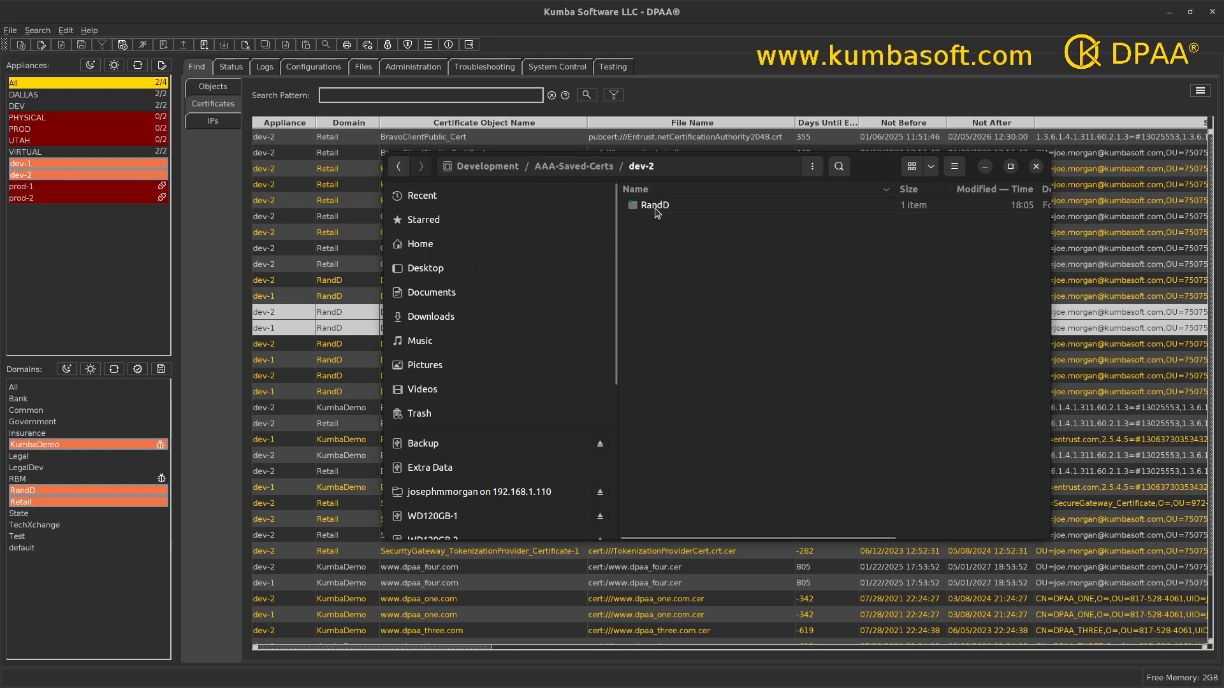
{"action": "left_click_drag", "start_coordinate": [720, 160], "coordinate": [562, 150]}
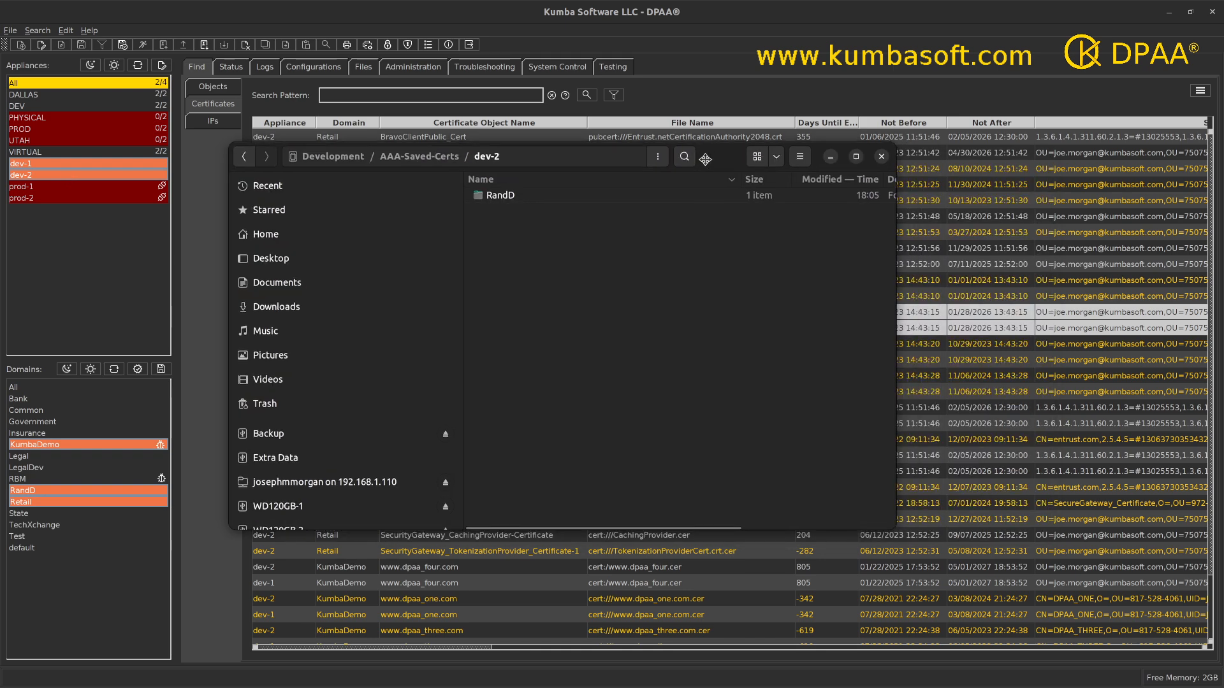
{"action": "double_click", "coordinate": [505, 198]}
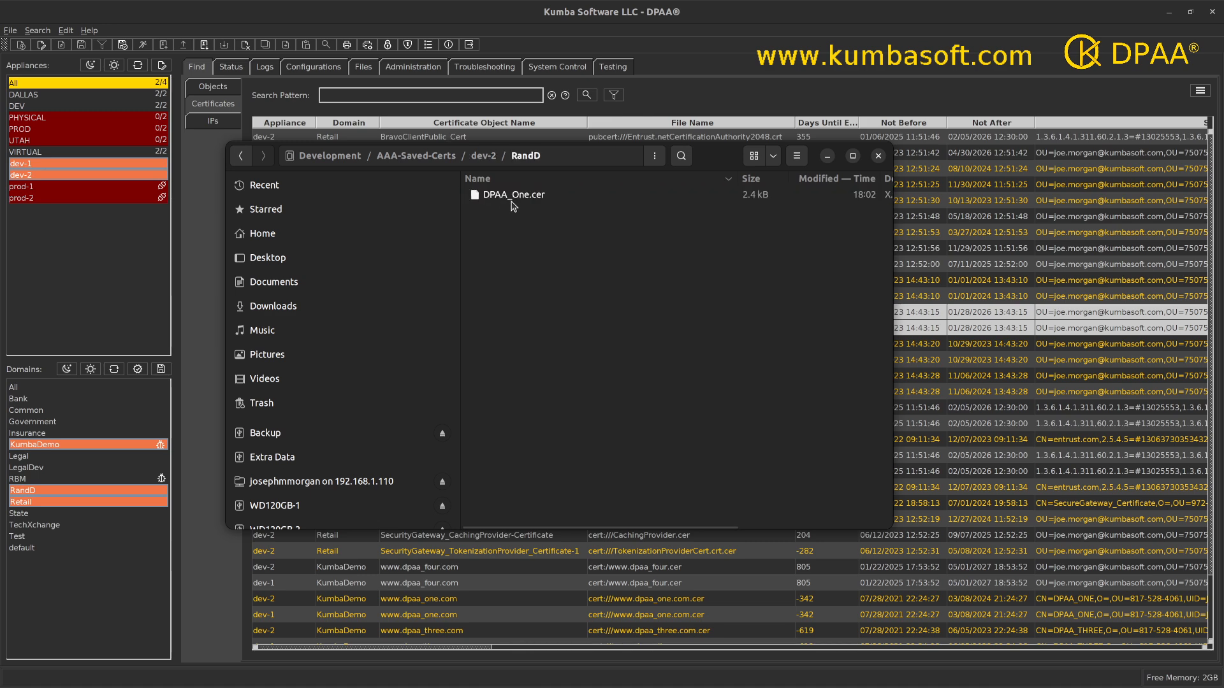
{"action": "left_click_drag", "start_coordinate": [705, 166], "coordinate": [744, 141]}
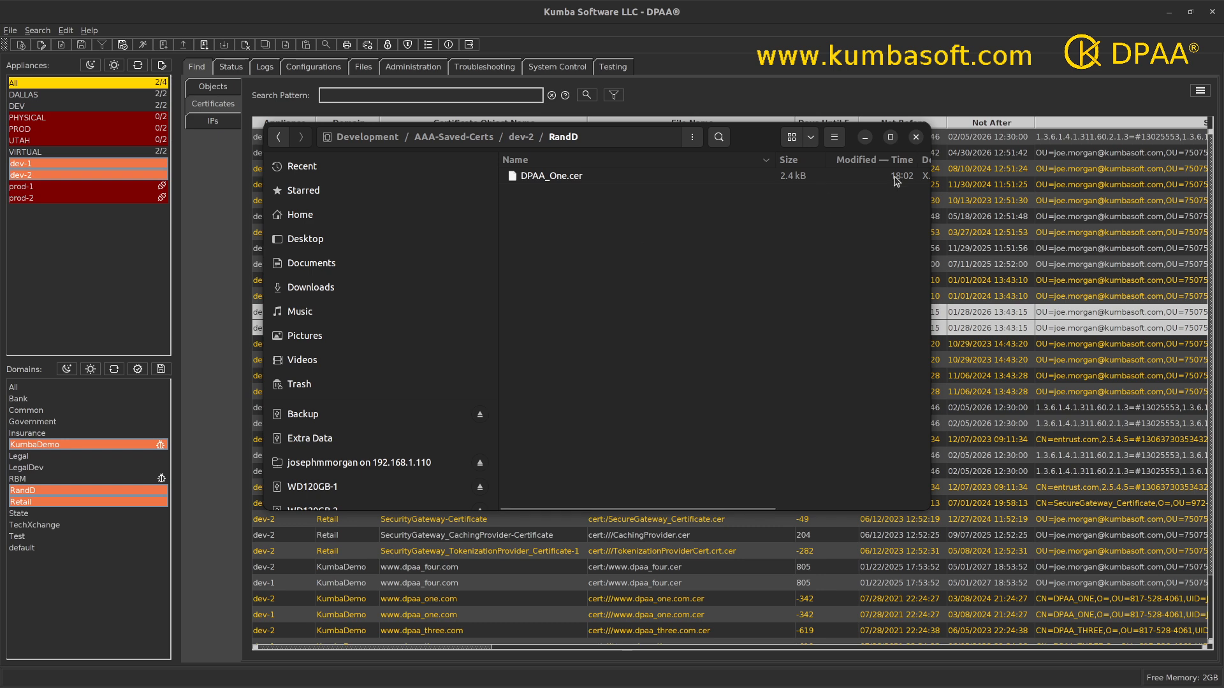
{"action": "left_click", "coordinate": [916, 138]}
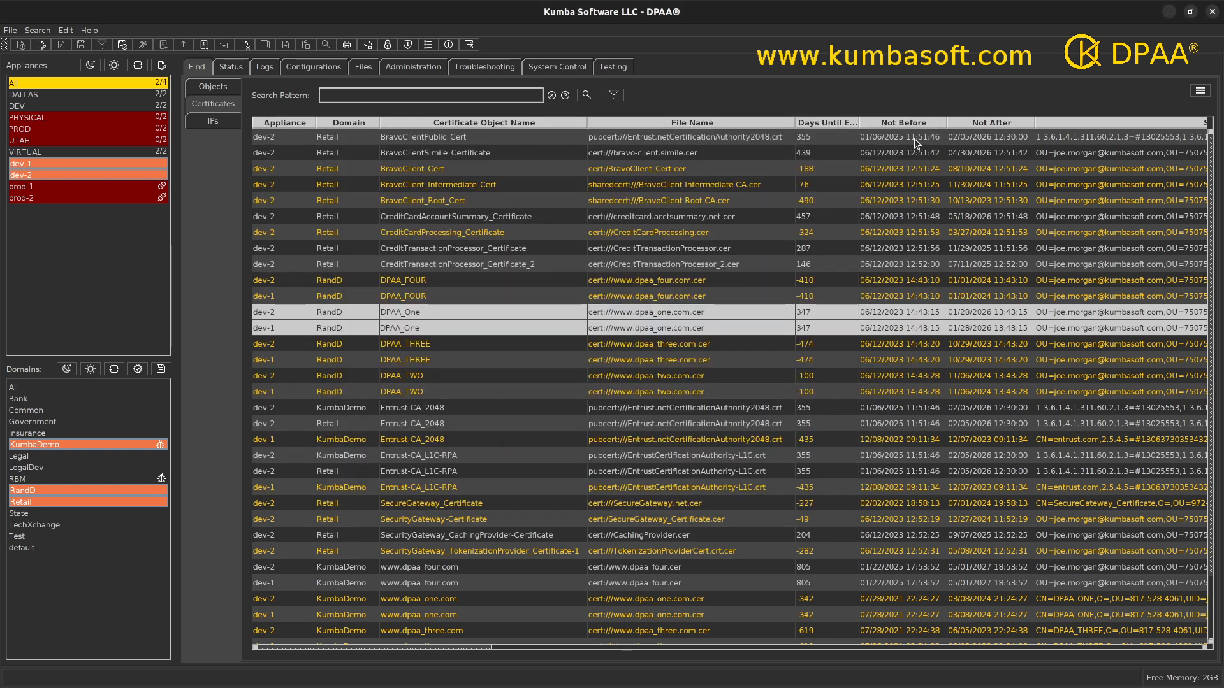